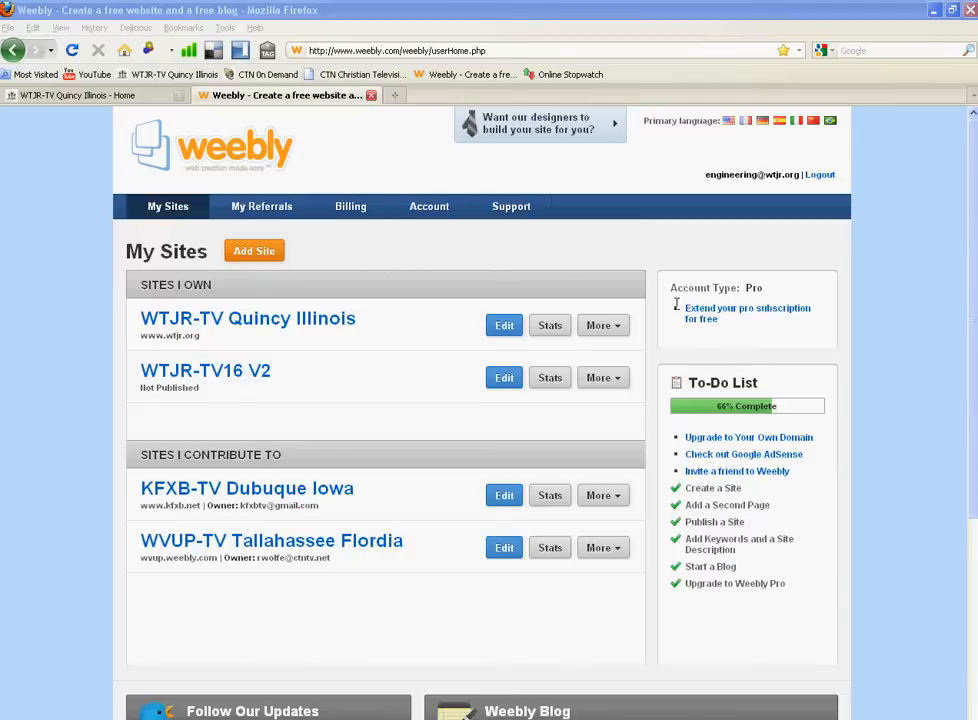
Step: Open the WTJR-TV Quincy Illinois site for editing and go to its test page under WTJR Pages
{"action": "left_click", "coordinate": [497, 326]}
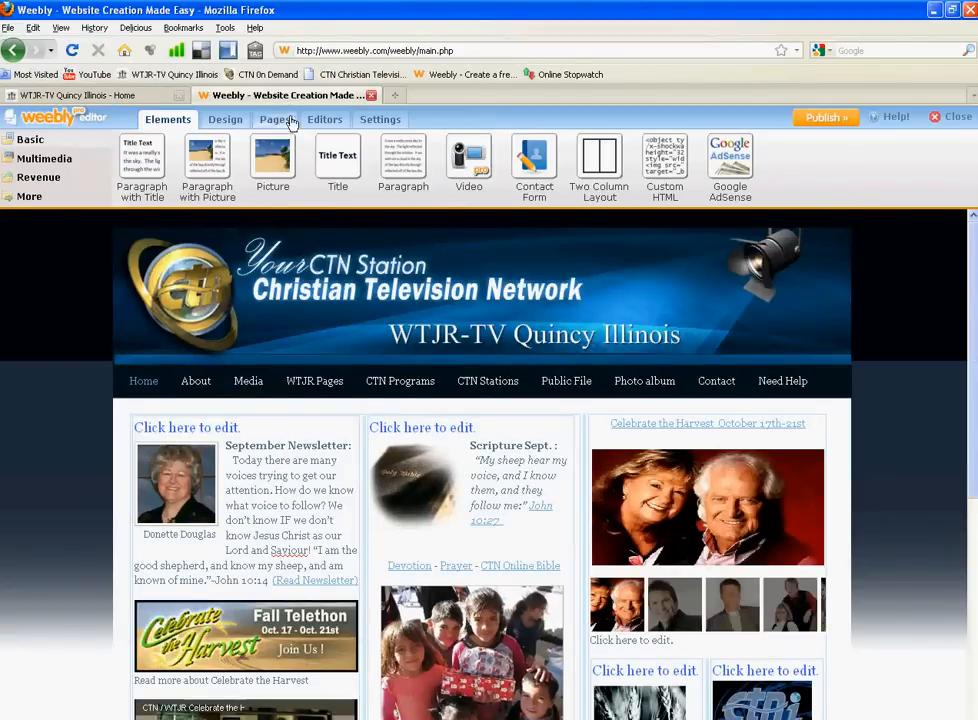
{"action": "mouse_move", "coordinate": [558, 300]}
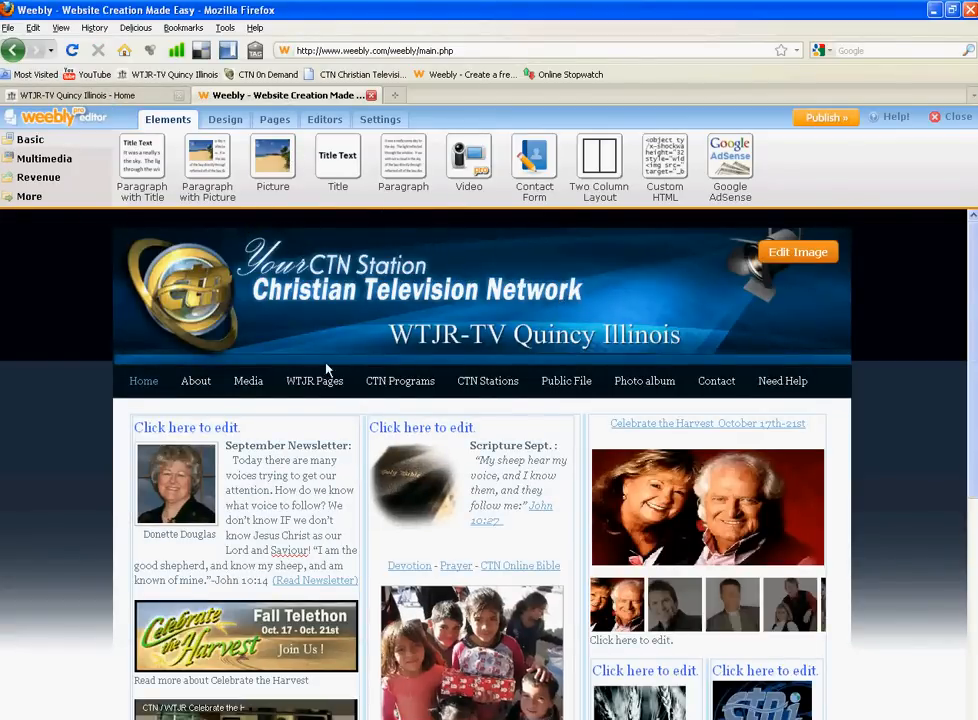
{"action": "mouse_move", "coordinate": [318, 392]}
{"action": "left_click", "coordinate": [317, 660]}
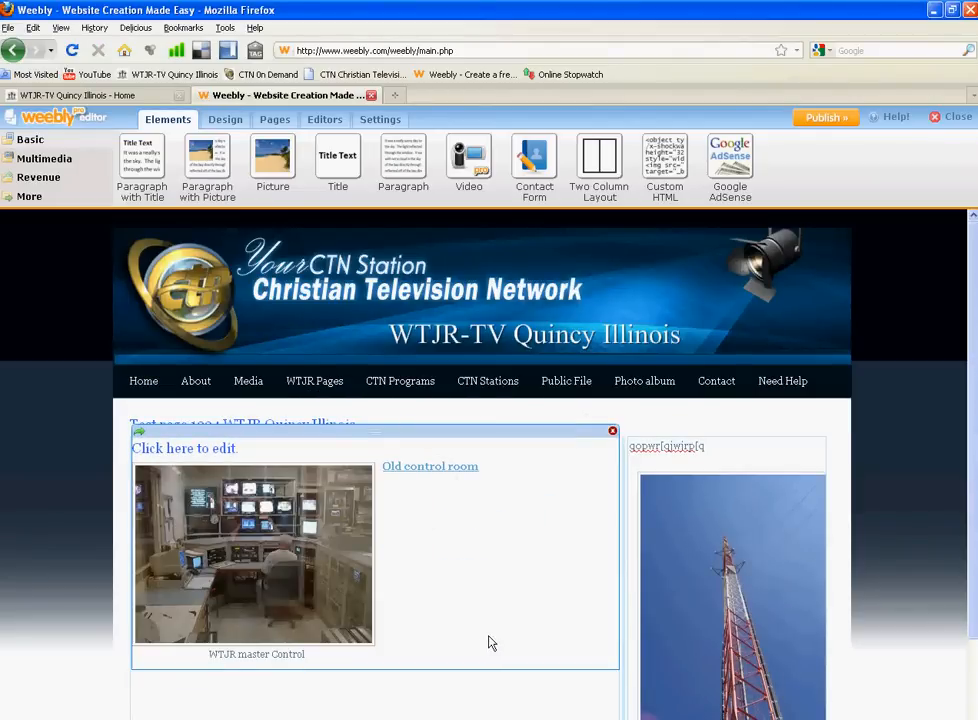
{"action": "scroll", "coordinate": [518, 575], "scroll_direction": "down", "scroll_amount": 2}
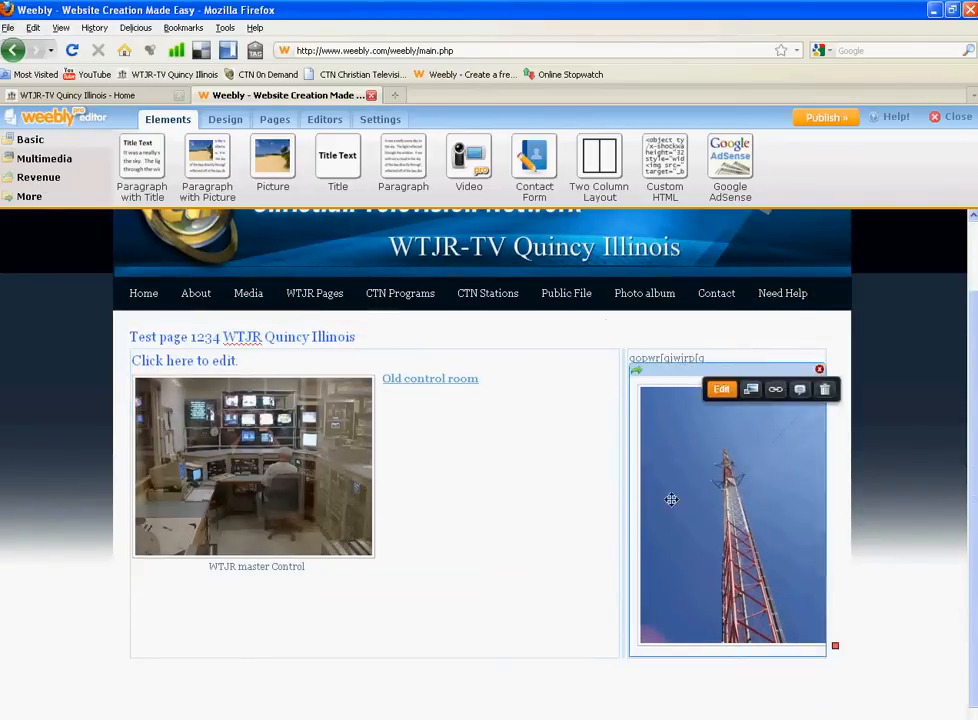
Step: Add a divider beneath the master control picture in the wide column
{"action": "left_click", "coordinate": [38, 158]}
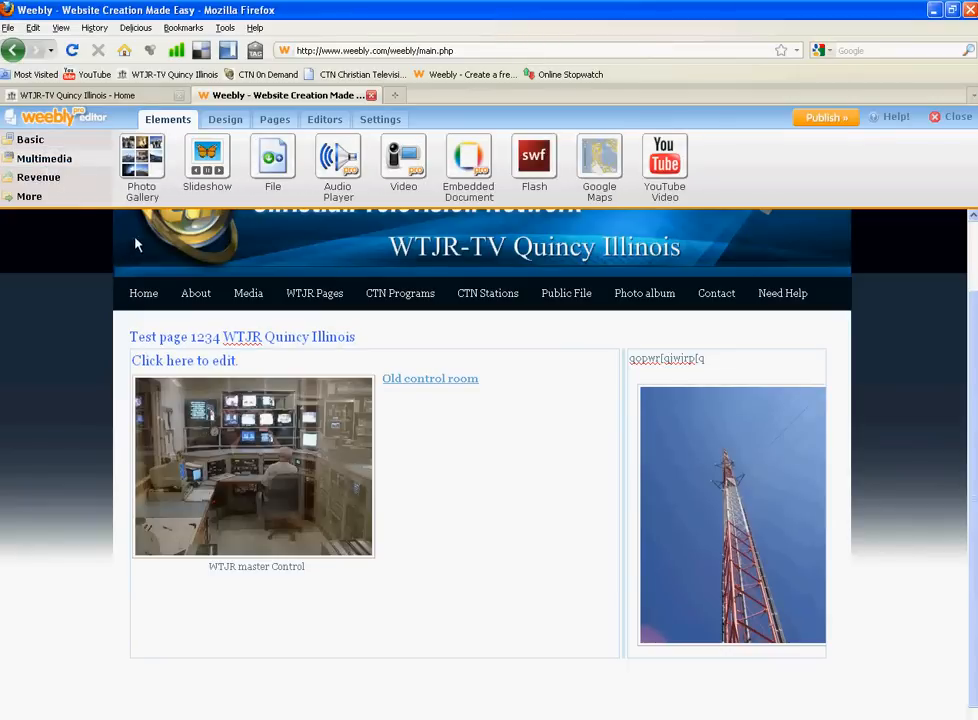
{"action": "left_click", "coordinate": [30, 196]}
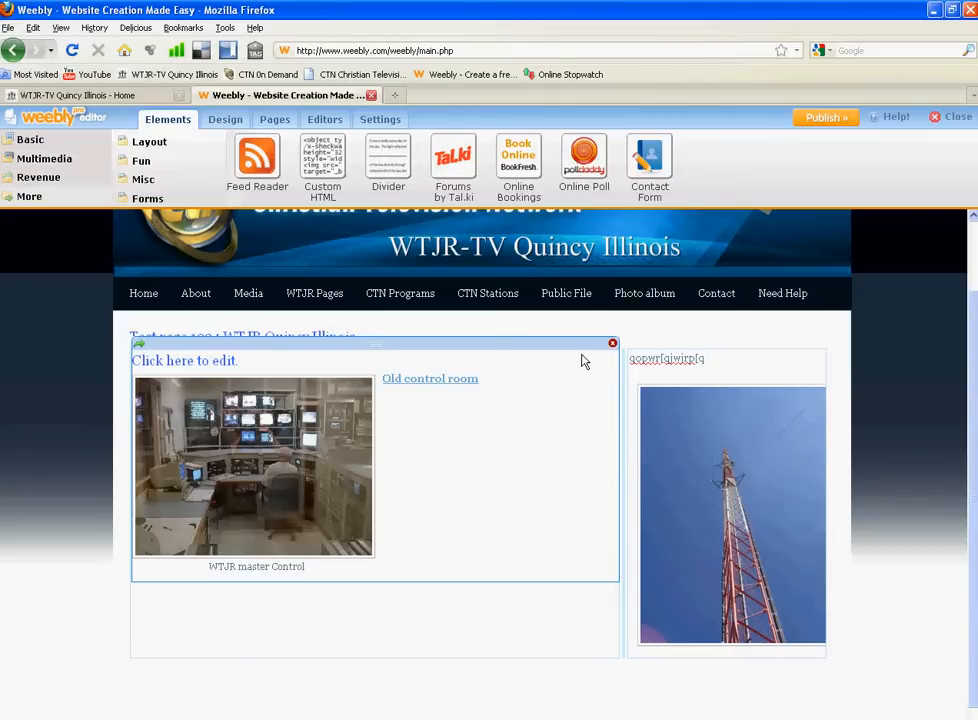
{"action": "left_click_drag", "start_coordinate": [385, 160], "coordinate": [365, 584]}
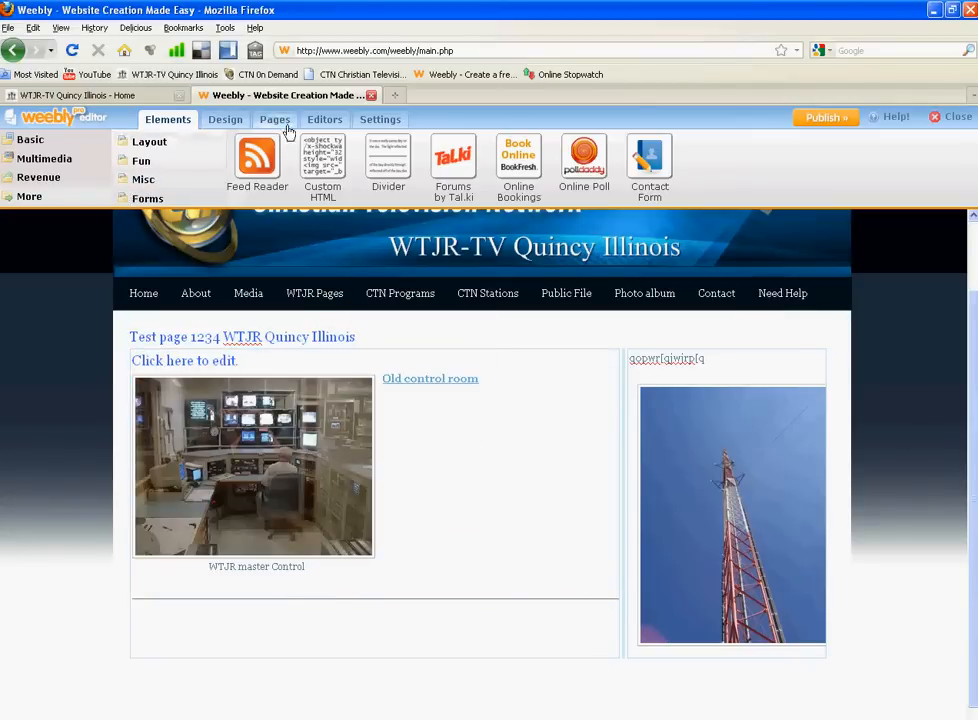
Step: Add a paragraph below the divider with the text "Line above"
{"action": "left_click", "coordinate": [40, 143]}
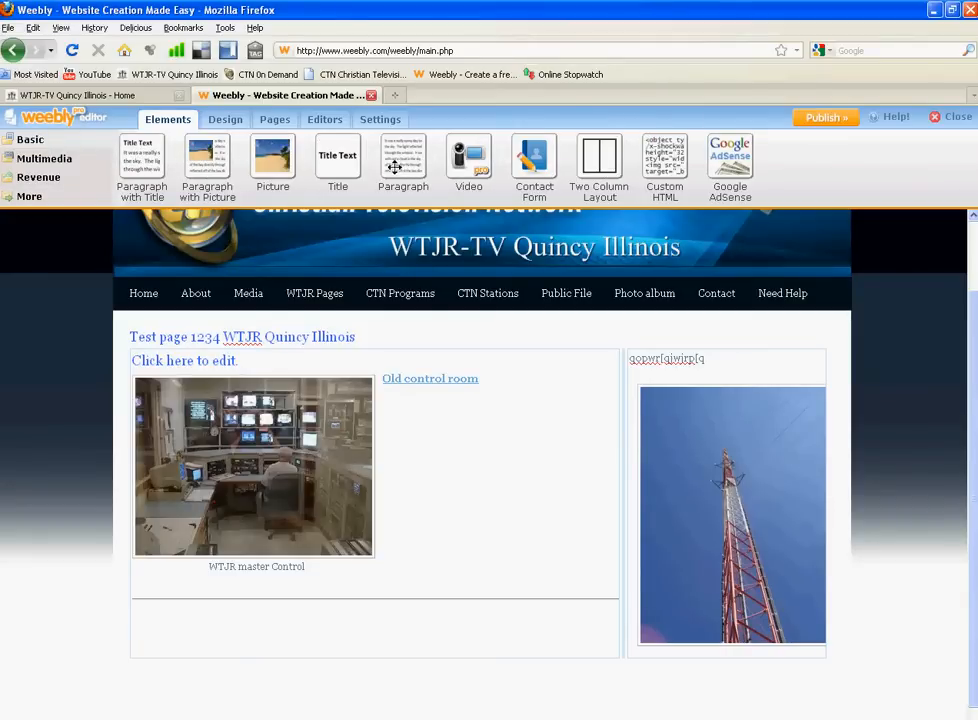
{"action": "left_click_drag", "start_coordinate": [403, 157], "coordinate": [367, 650]}
{"action": "left_click", "coordinate": [228, 632]}
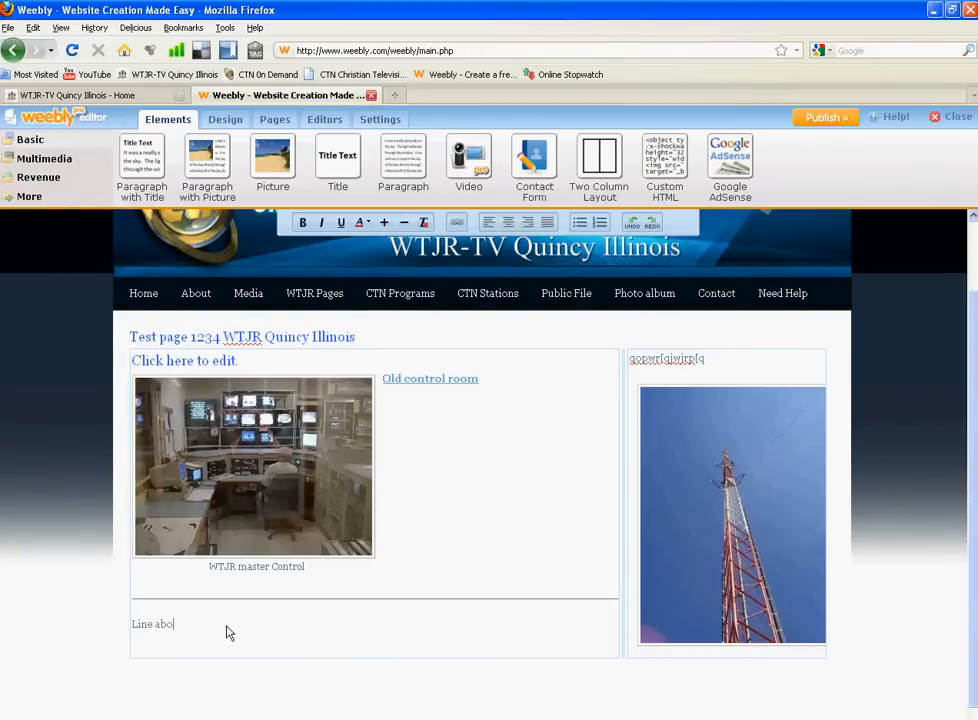
{"action": "mouse_move", "coordinate": [227, 609]}
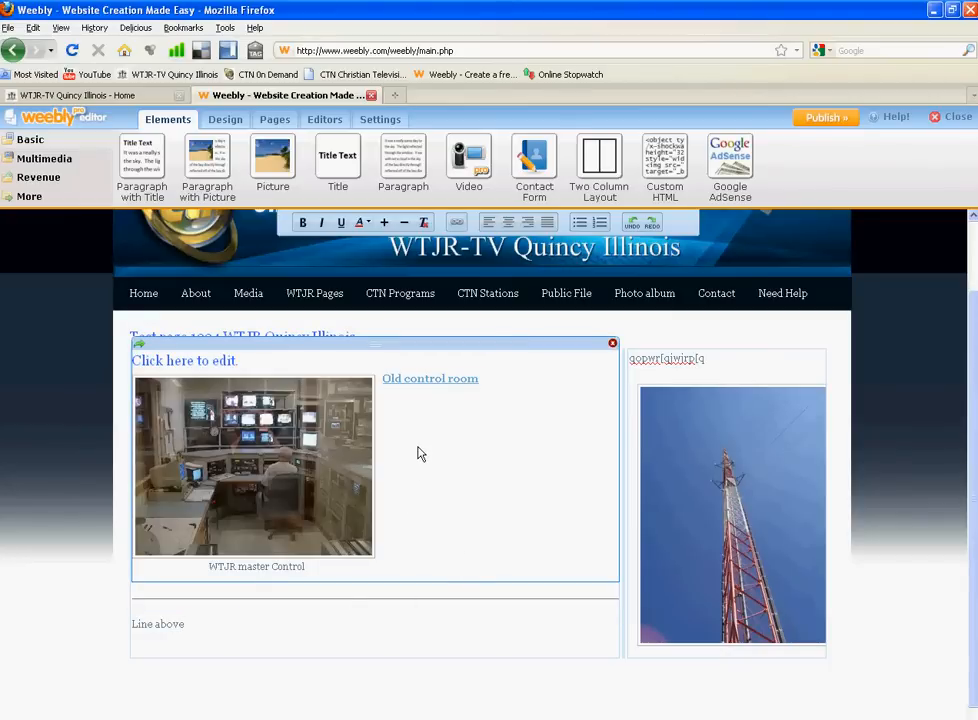
Step: Add a YouTube Video element beneath the "Line above" paragraph
{"action": "left_click", "coordinate": [58, 159]}
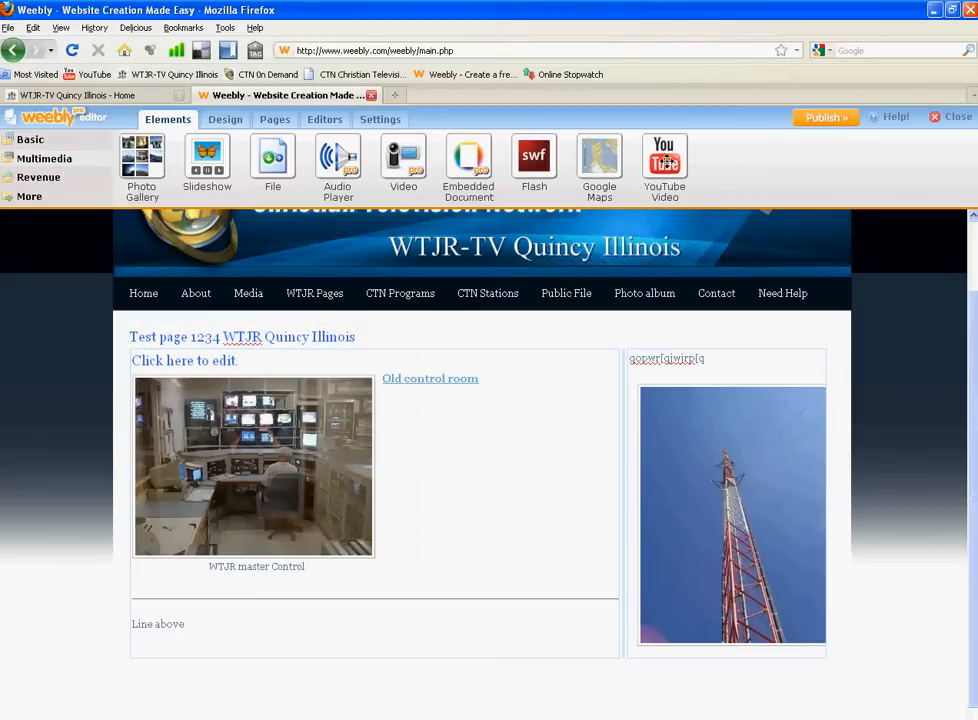
{"action": "left_click_drag", "start_coordinate": [665, 162], "coordinate": [404, 670]}
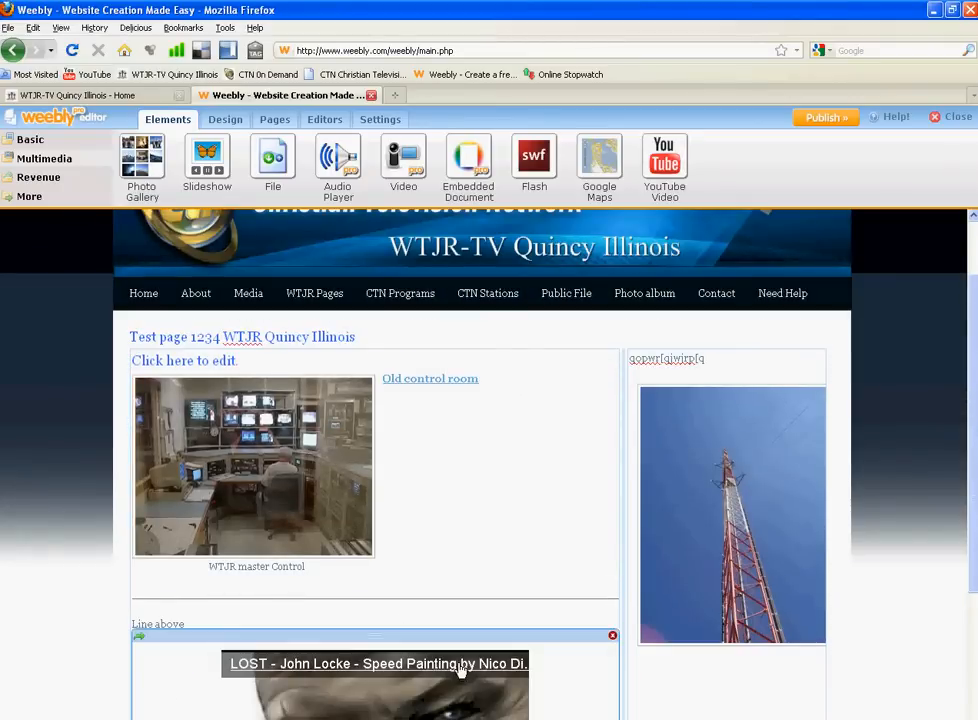
{"action": "scroll", "coordinate": [458, 672], "scroll_direction": "down", "scroll_amount": 2}
{"action": "scroll", "coordinate": [461, 670], "scroll_direction": "down", "scroll_amount": 2}
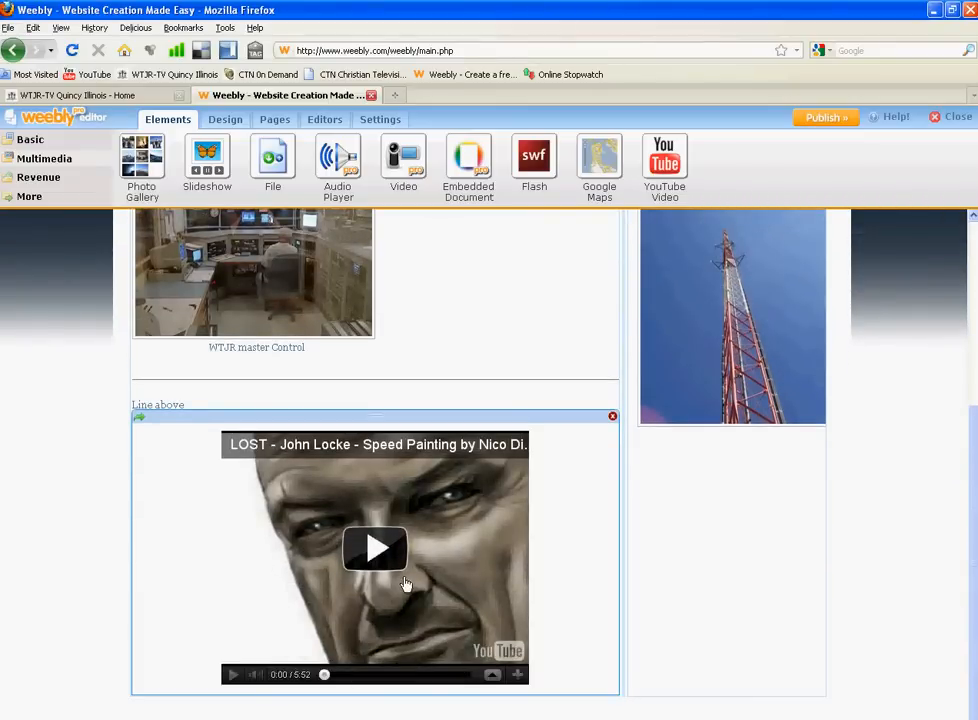
Step: Open the YouTube element's settings, pause the sample video and show the advanced options
{"action": "right_click", "coordinate": [315, 556]}
{"action": "left_click", "coordinate": [310, 557]}
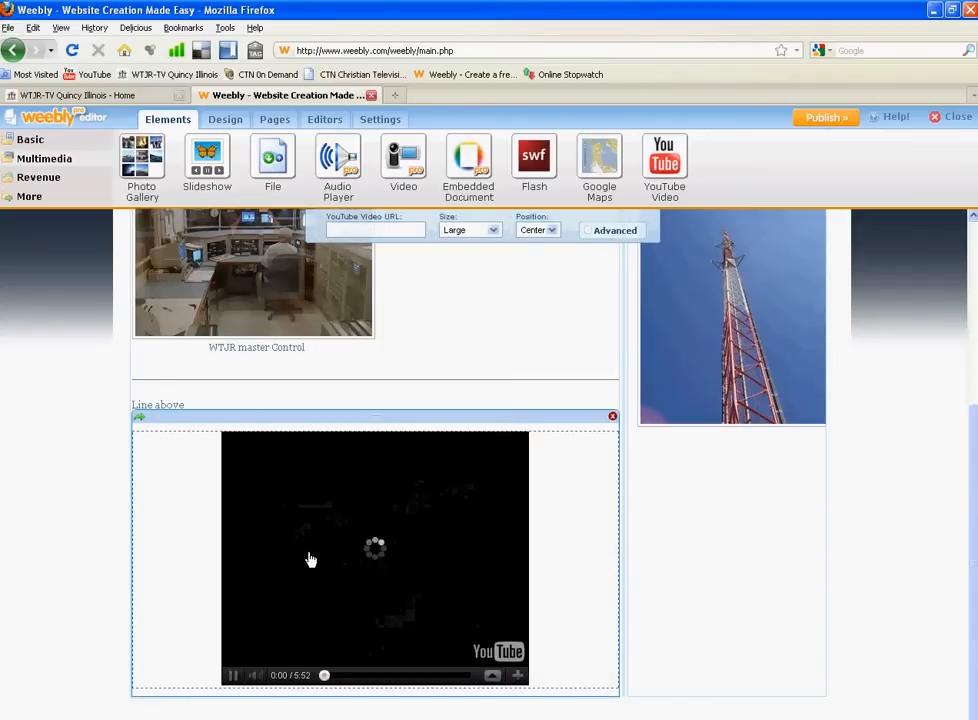
{"action": "left_click", "coordinate": [232, 676]}
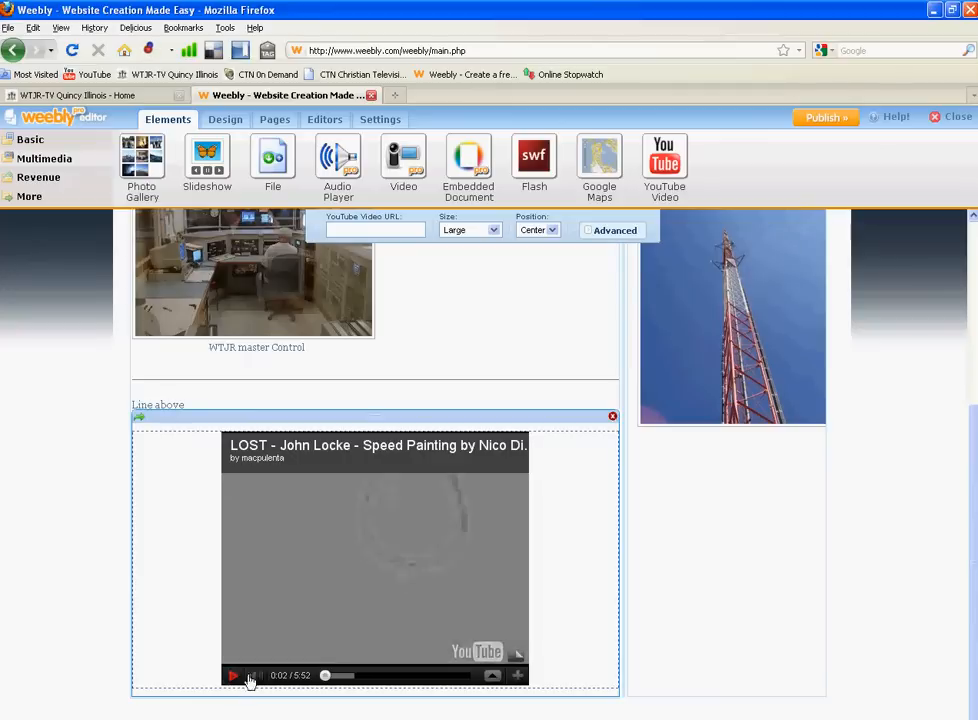
{"action": "left_click", "coordinate": [589, 232]}
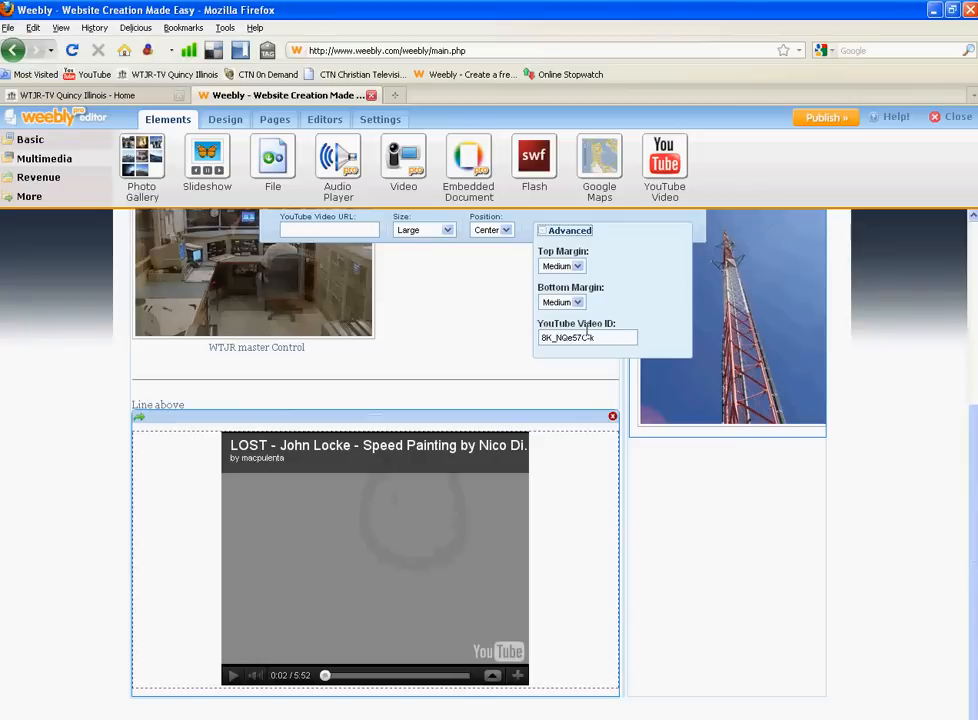
Step: Open YouTube in a new tab, go to the account's own channel, and open and pause the video "weebly website training 003 new page"
{"action": "left_click", "coordinate": [395, 95]}
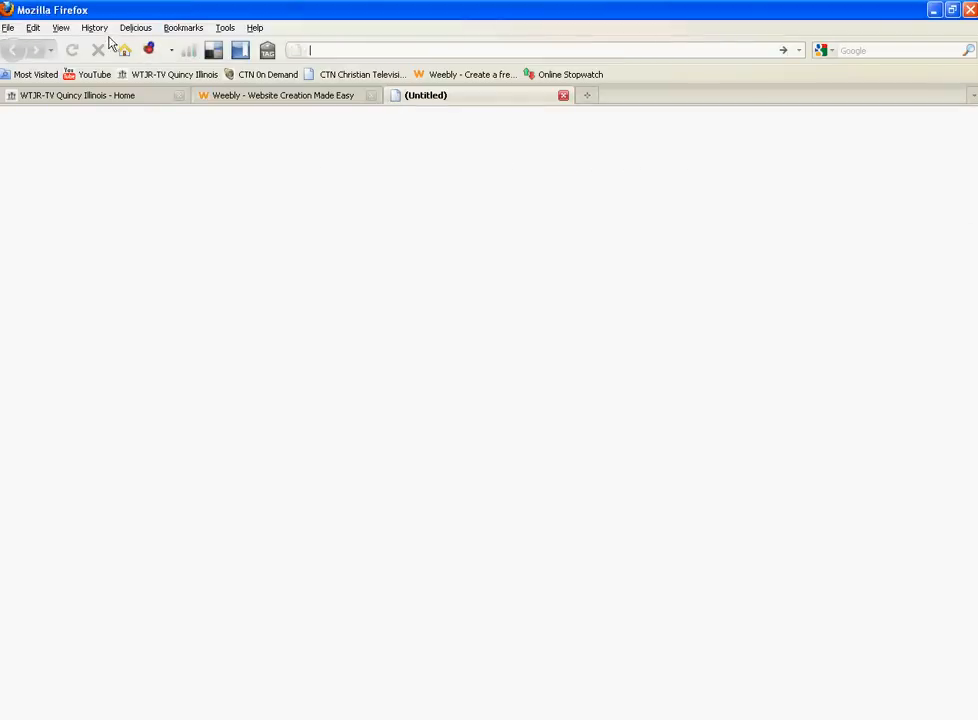
{"action": "left_click", "coordinate": [86, 79]}
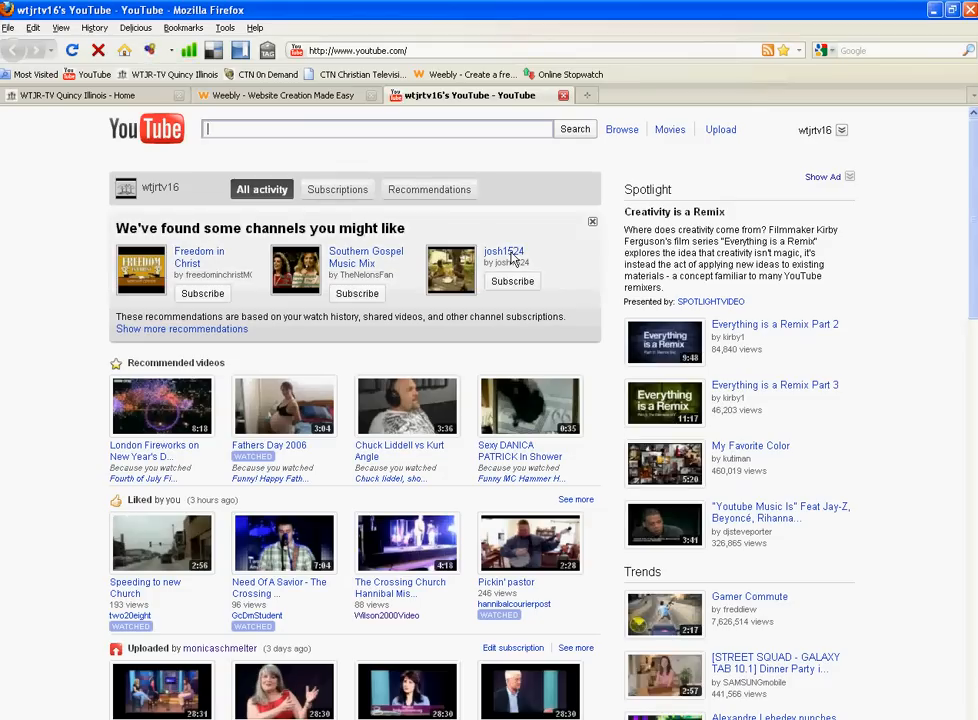
{"action": "left_click", "coordinate": [843, 131]}
{"action": "left_click", "coordinate": [761, 181]}
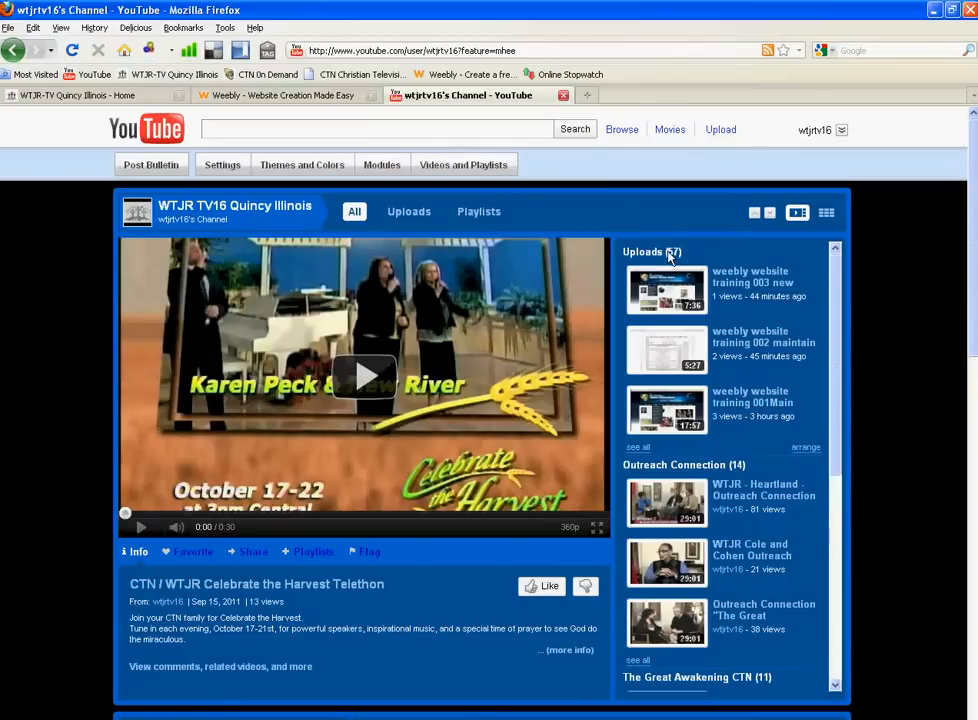
{"action": "left_click", "coordinate": [751, 279]}
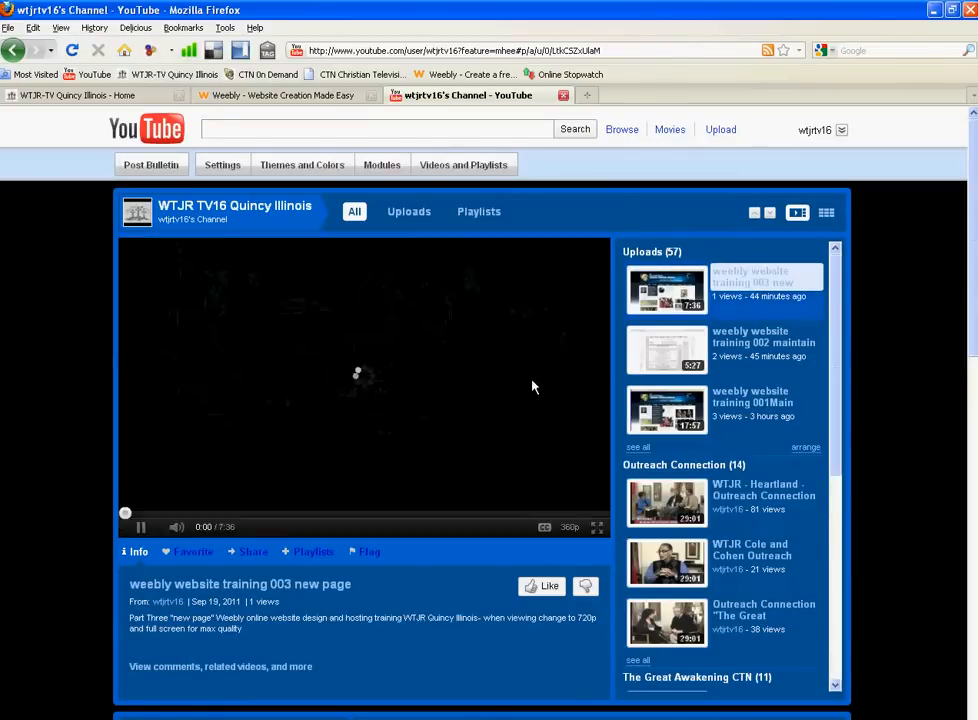
{"action": "left_click", "coordinate": [305, 589]}
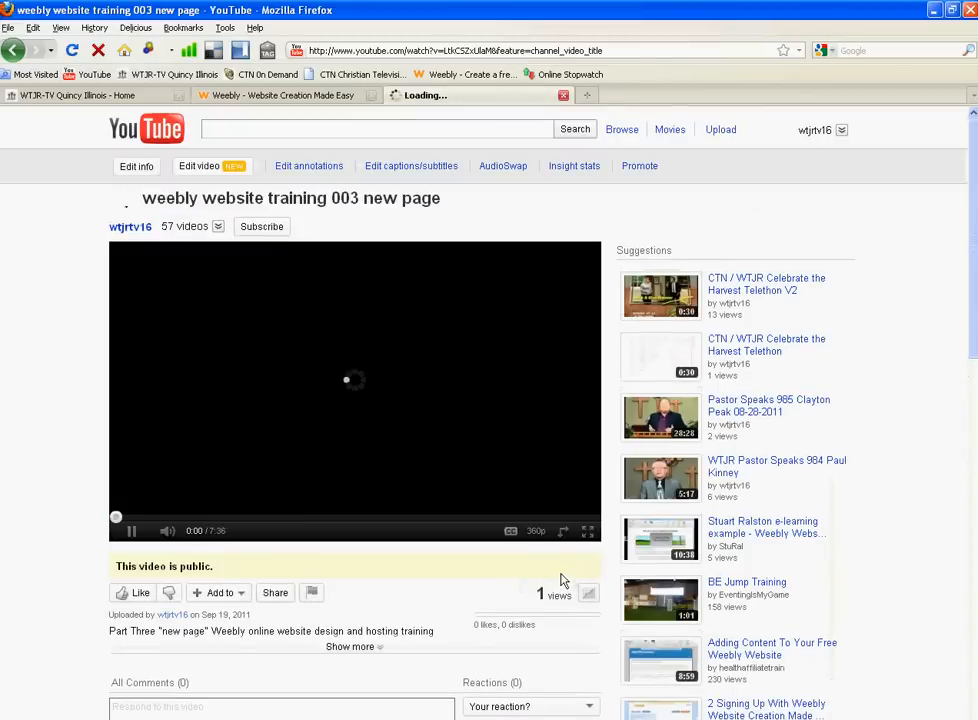
{"action": "left_click", "coordinate": [131, 530]}
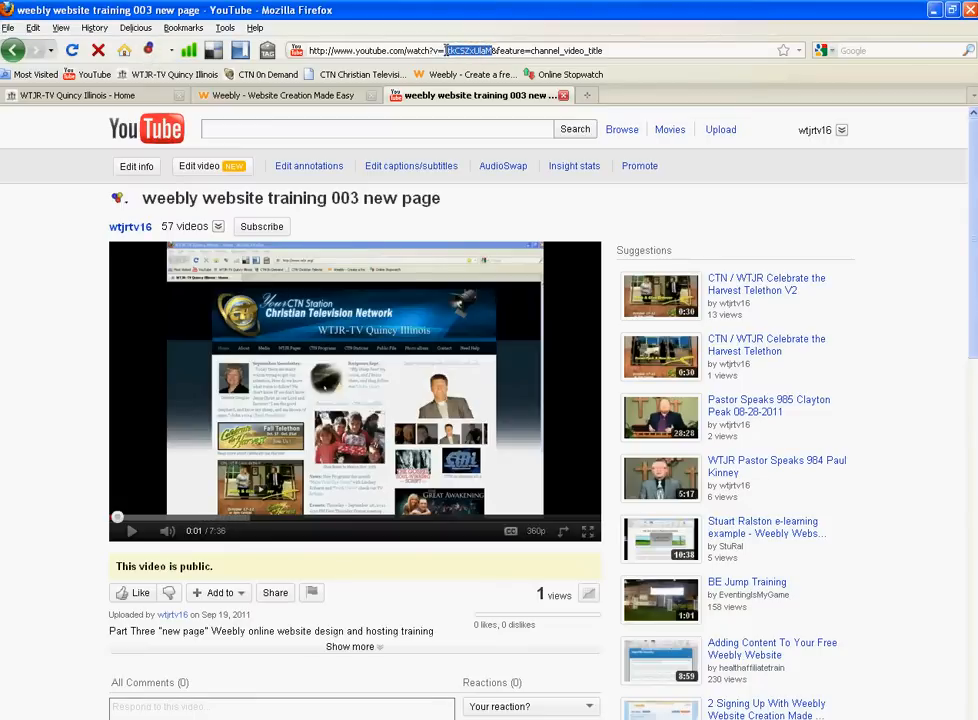
Step: Copy the video ID from the YouTube page address and return to the Weebly editor
{"action": "right_click", "coordinate": [463, 50]}
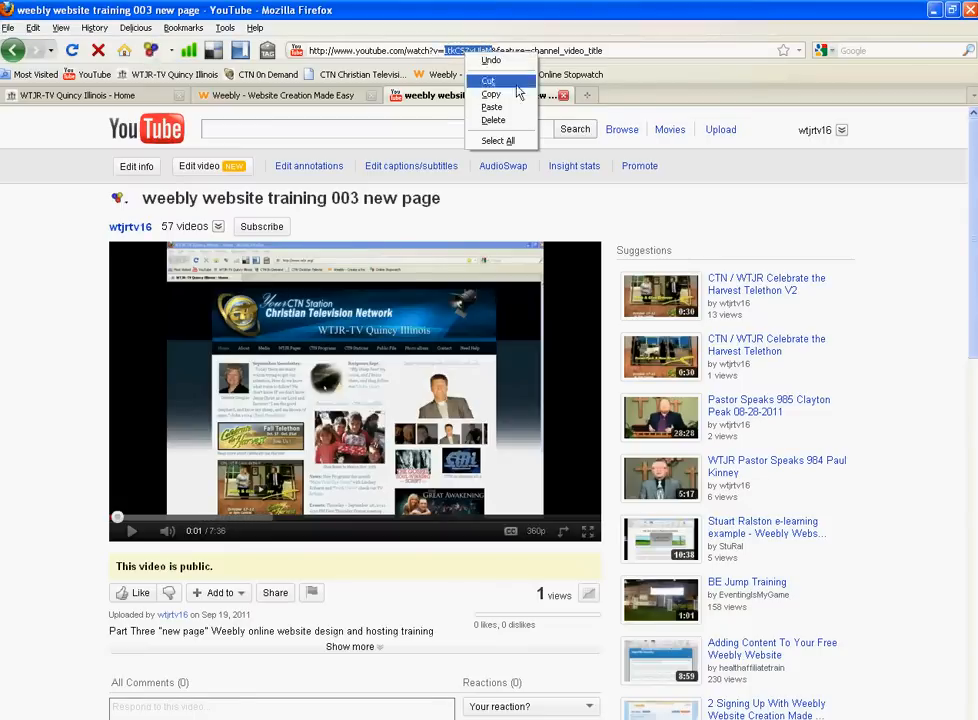
{"action": "left_click", "coordinate": [519, 95]}
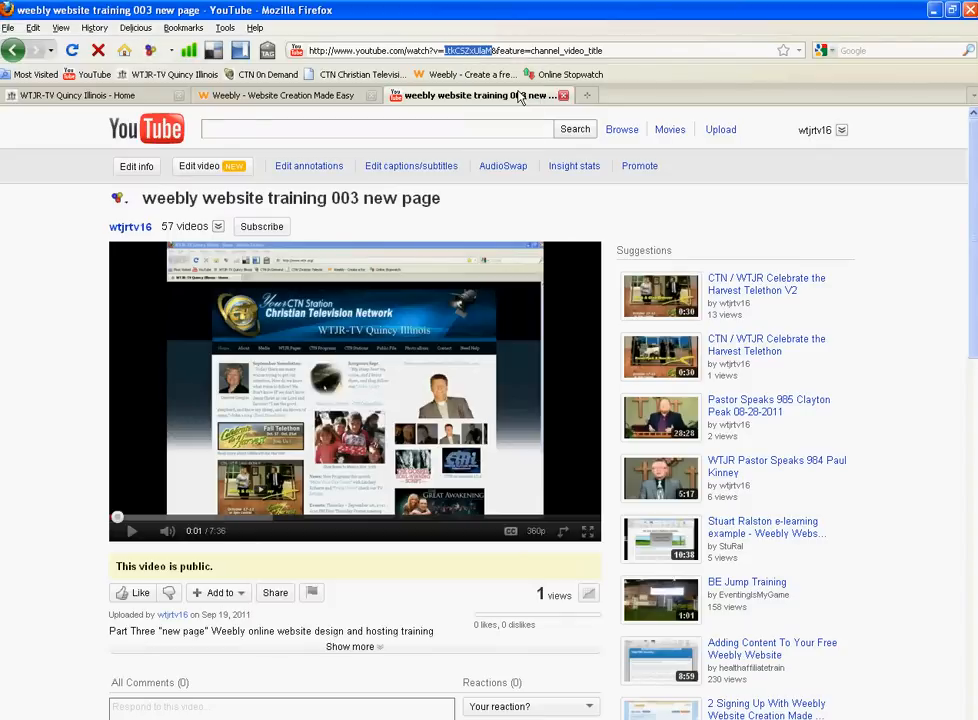
{"action": "left_click", "coordinate": [258, 97]}
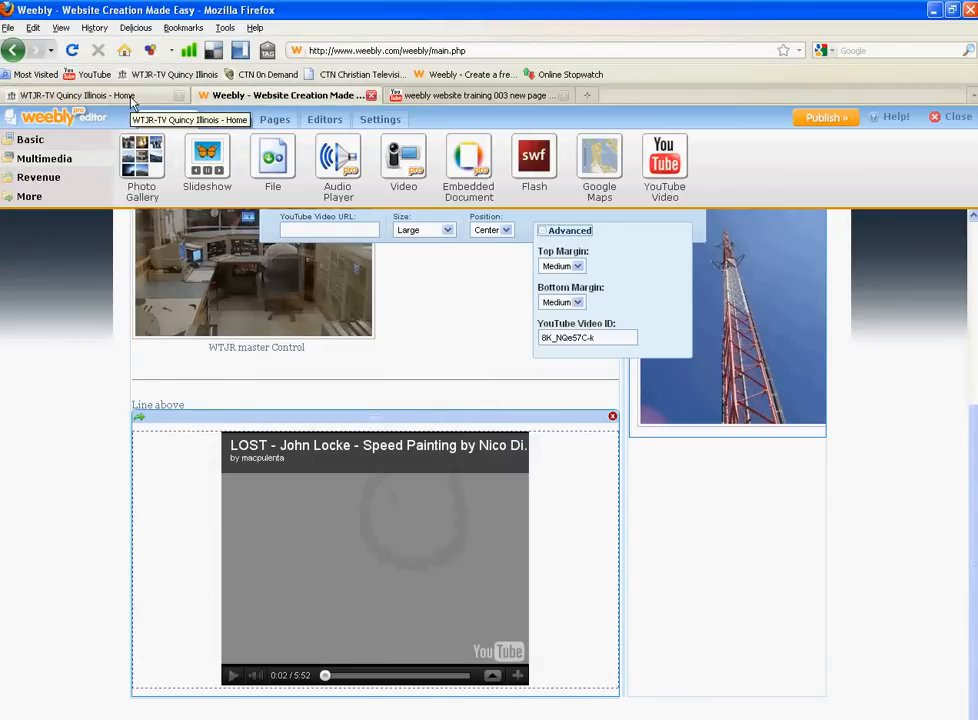
Step: Try to replace the sample YouTube Video ID with the copied ID LtkCSZxUlaM
{"action": "left_click_drag", "start_coordinate": [592, 338], "coordinate": [511, 338]}
{"action": "right_click", "coordinate": [569, 339]}
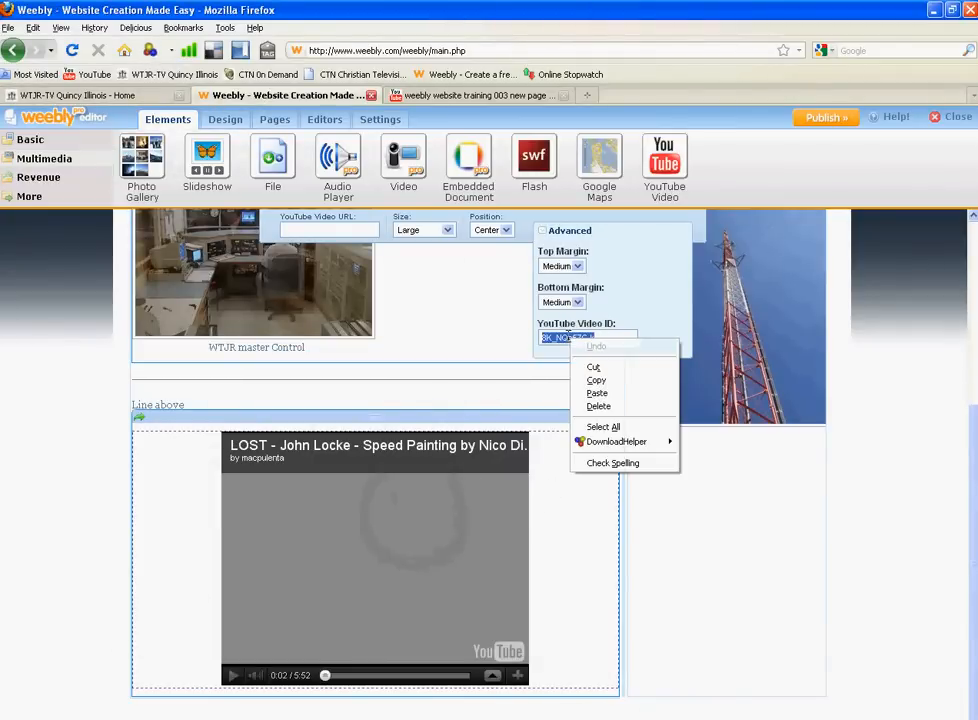
{"action": "left_click", "coordinate": [620, 394]}
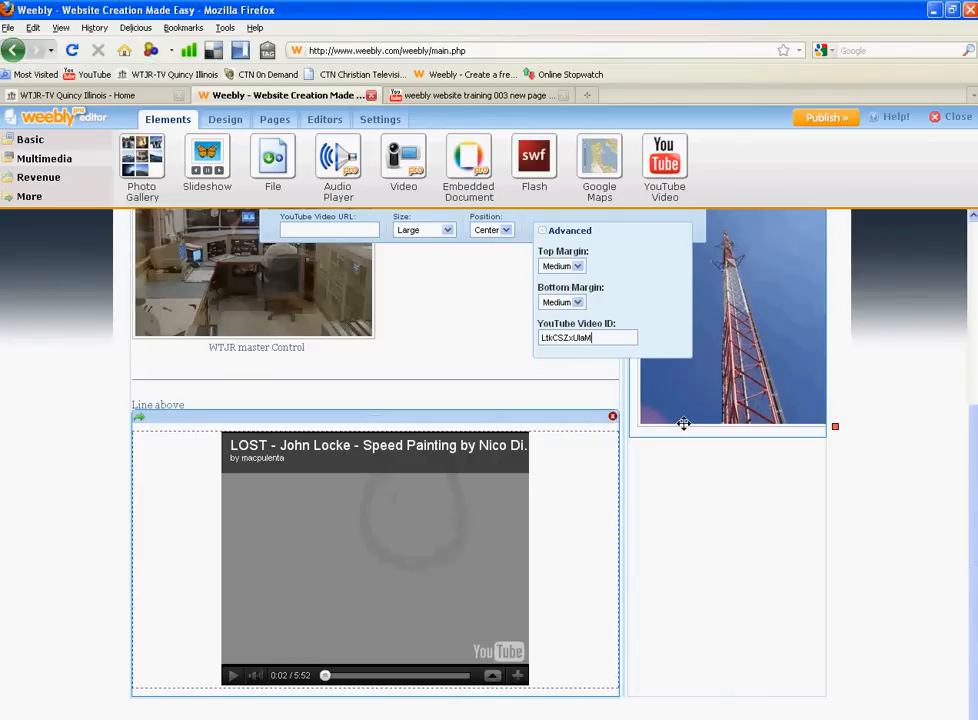
{"action": "left_click", "coordinate": [685, 493]}
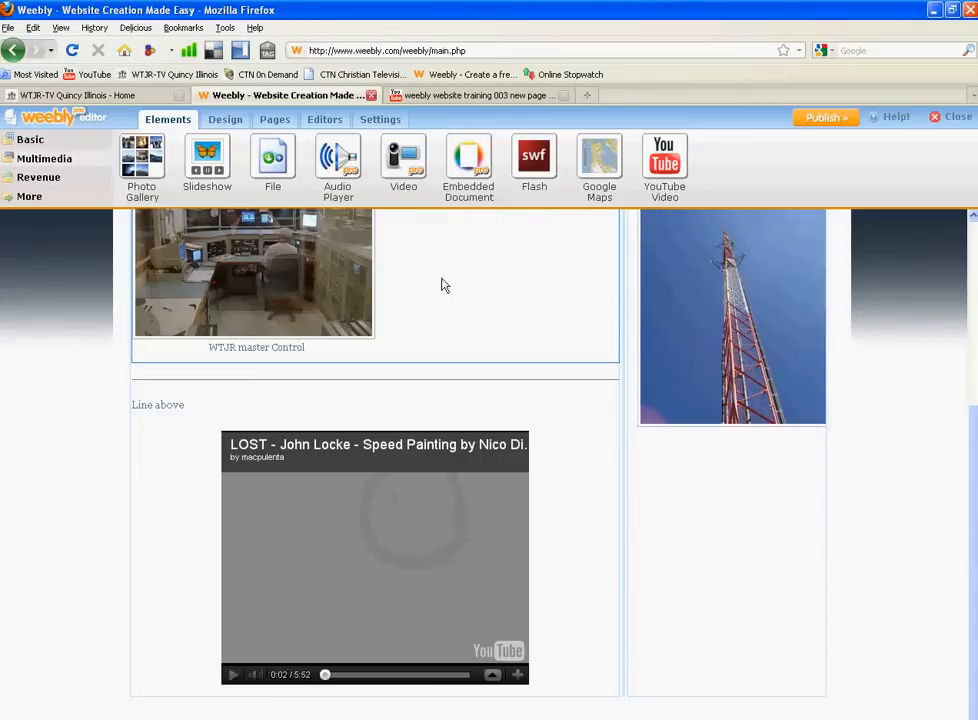
Step: Reopen the YouTube element's advanced settings and set the YouTube Video ID to LtkCSZxUlaM
{"action": "left_click", "coordinate": [393, 515]}
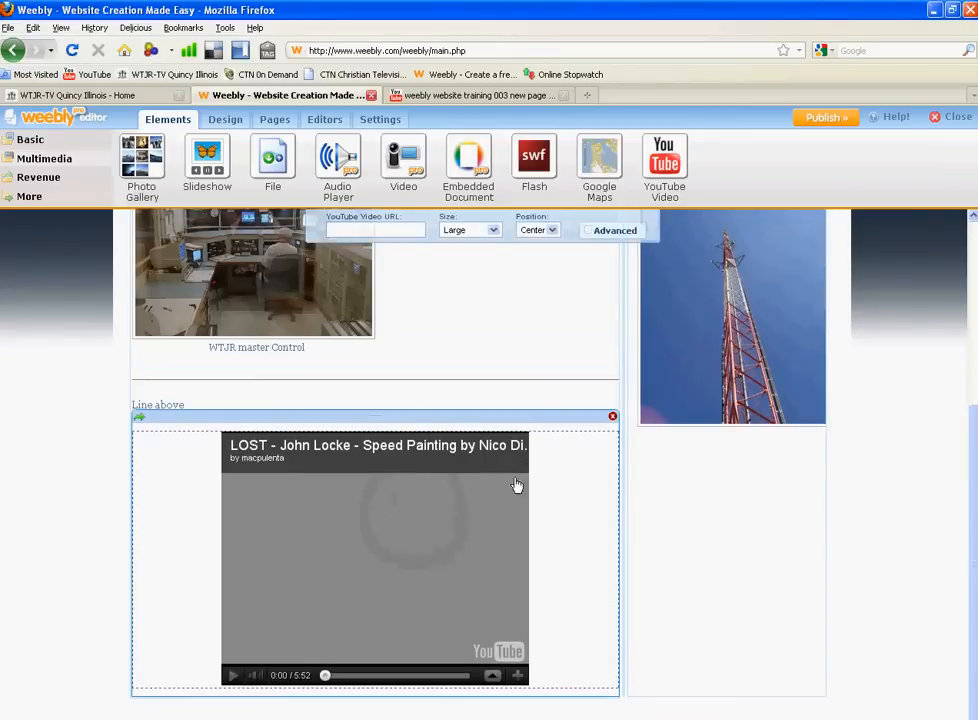
{"action": "left_click", "coordinate": [618, 233]}
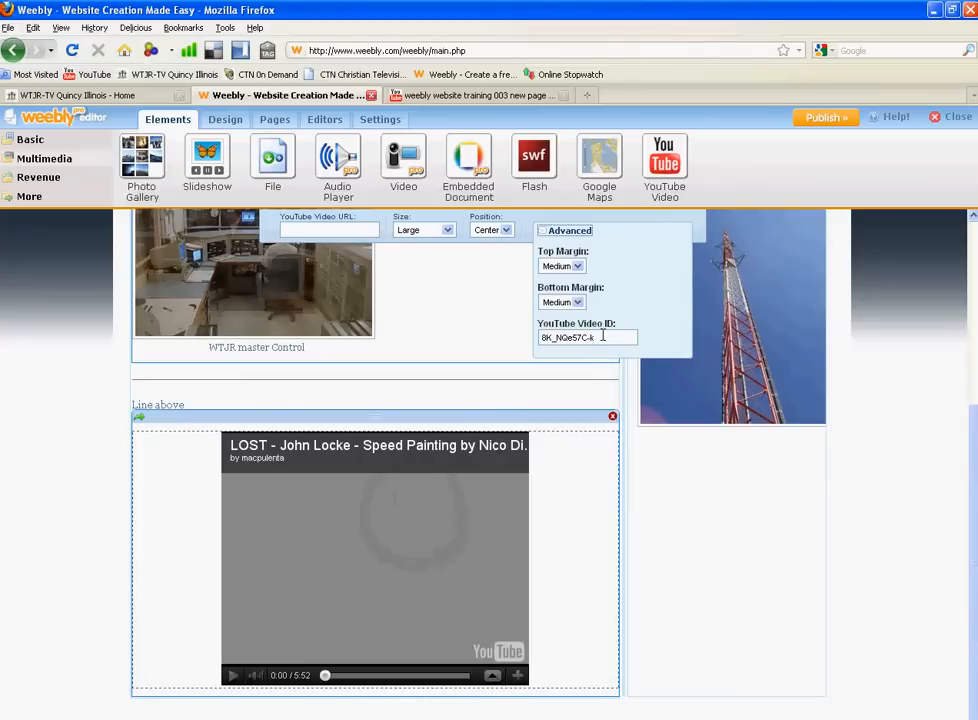
{"action": "left_click_drag", "start_coordinate": [603, 336], "coordinate": [537, 336]}
{"action": "right_click", "coordinate": [572, 330]}
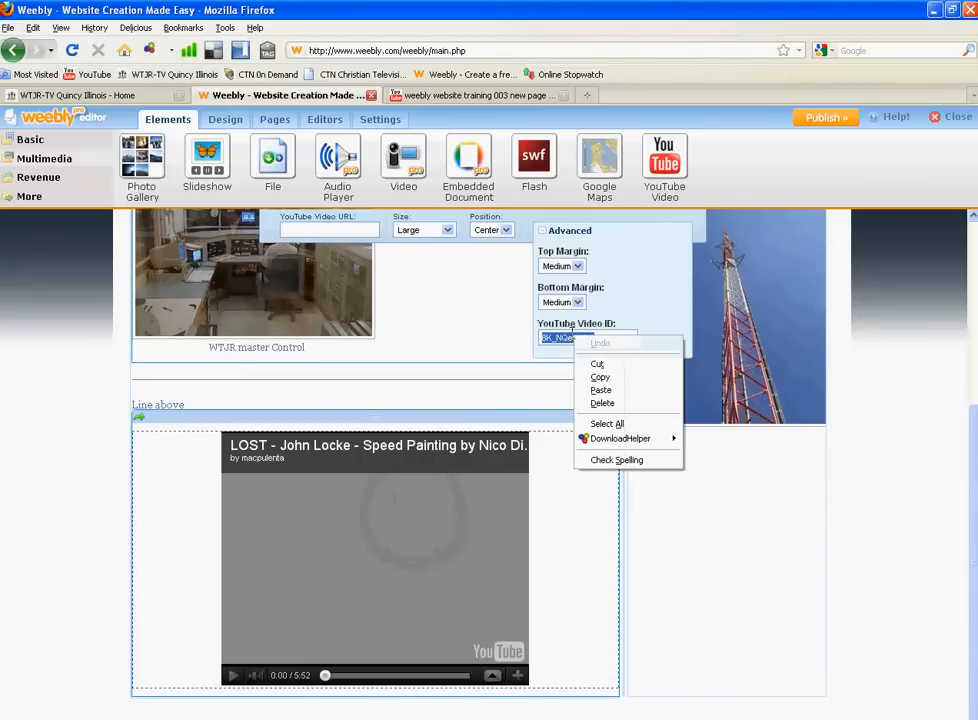
{"action": "left_click", "coordinate": [629, 390]}
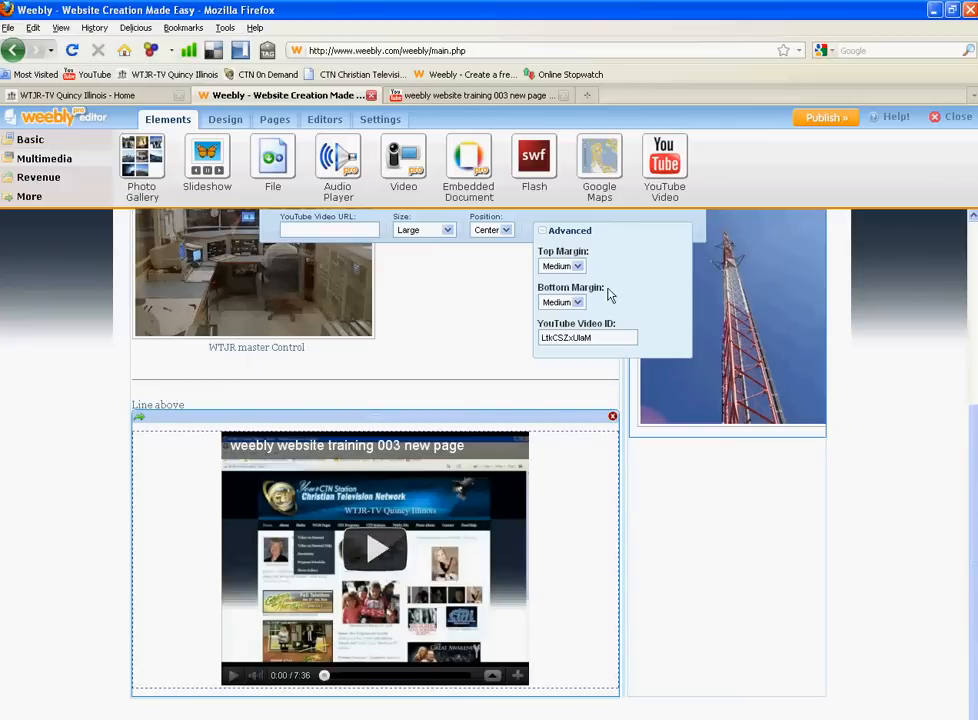
Step: Set the embedded video to a size bigger than Large and publish the site, closing the publishing dialog
{"action": "left_click", "coordinate": [446, 232]}
{"action": "left_click", "coordinate": [441, 290]}
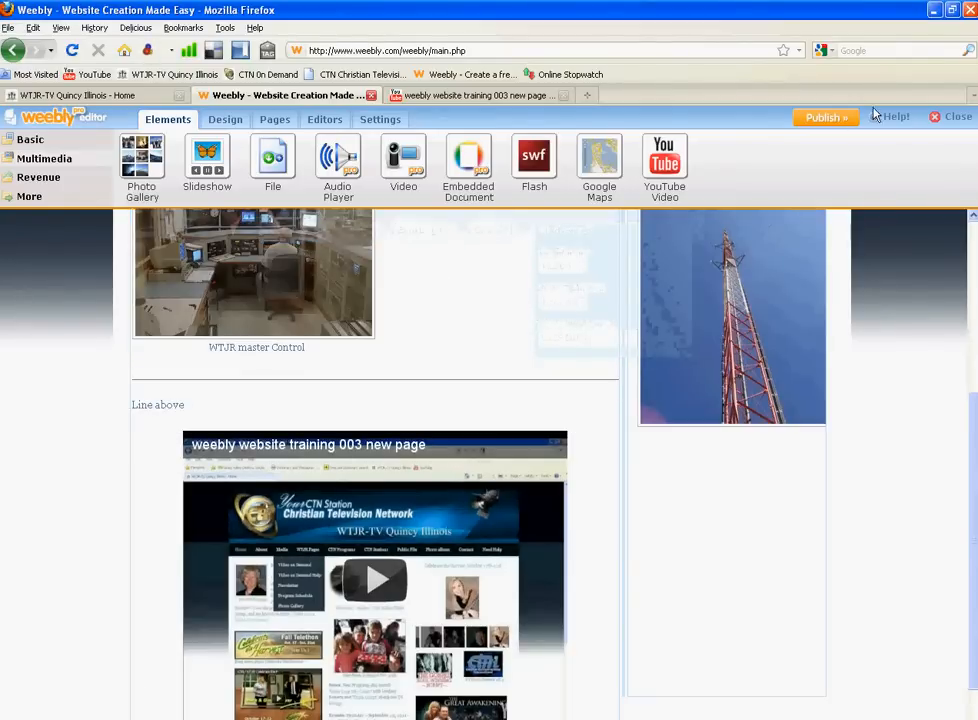
{"action": "left_click", "coordinate": [824, 117]}
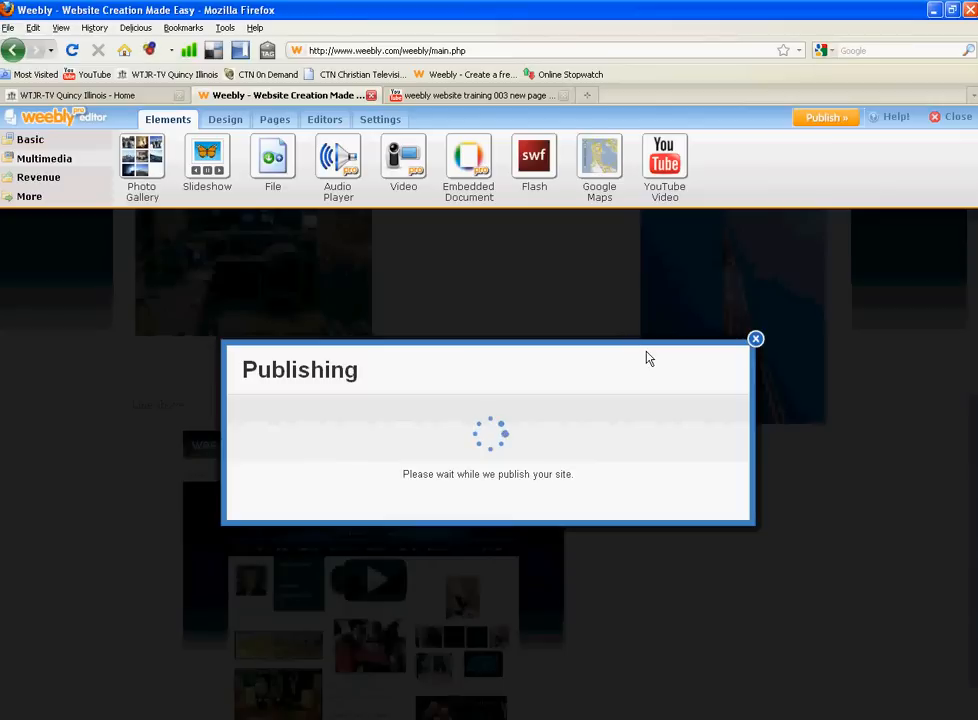
{"action": "left_click", "coordinate": [755, 334]}
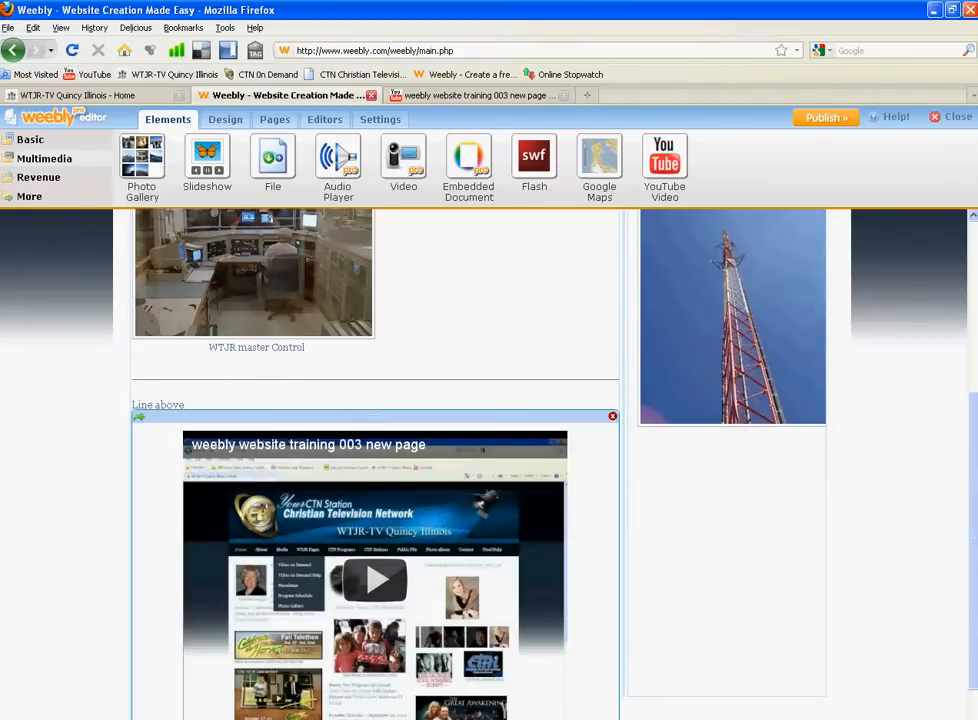
Step: On the live WTJR site, try to open the Test 123 webdesign page listed under WTJR Pages
{"action": "left_click", "coordinate": [85, 95]}
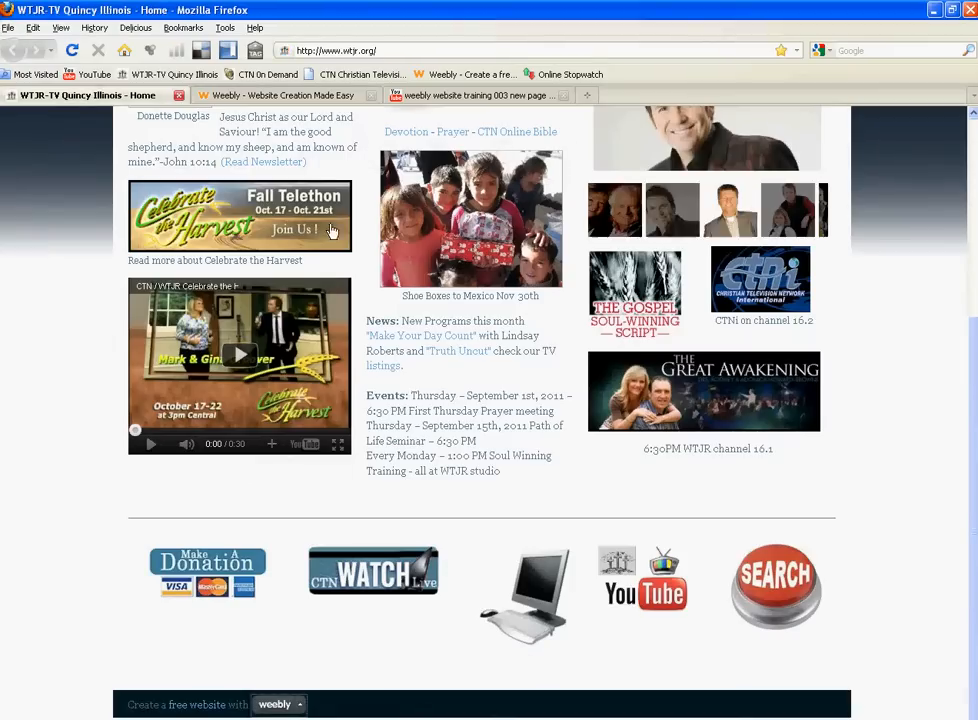
{"action": "scroll", "coordinate": [330, 224], "scroll_direction": "up", "scroll_amount": 5}
{"action": "mouse_move", "coordinate": [317, 283]}
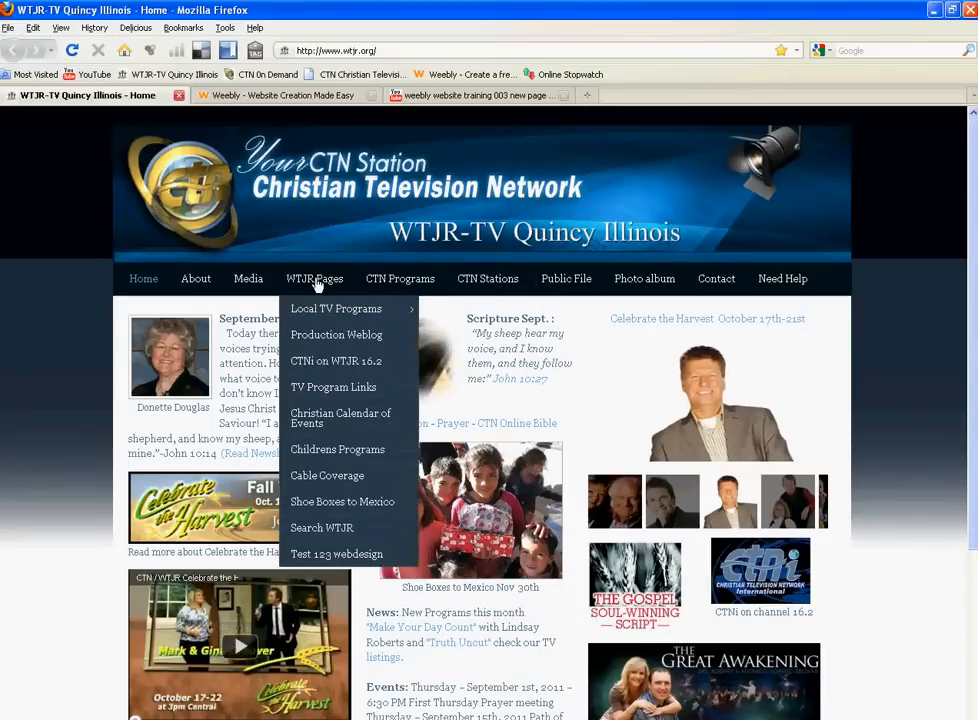
{"action": "left_click", "coordinate": [318, 553]}
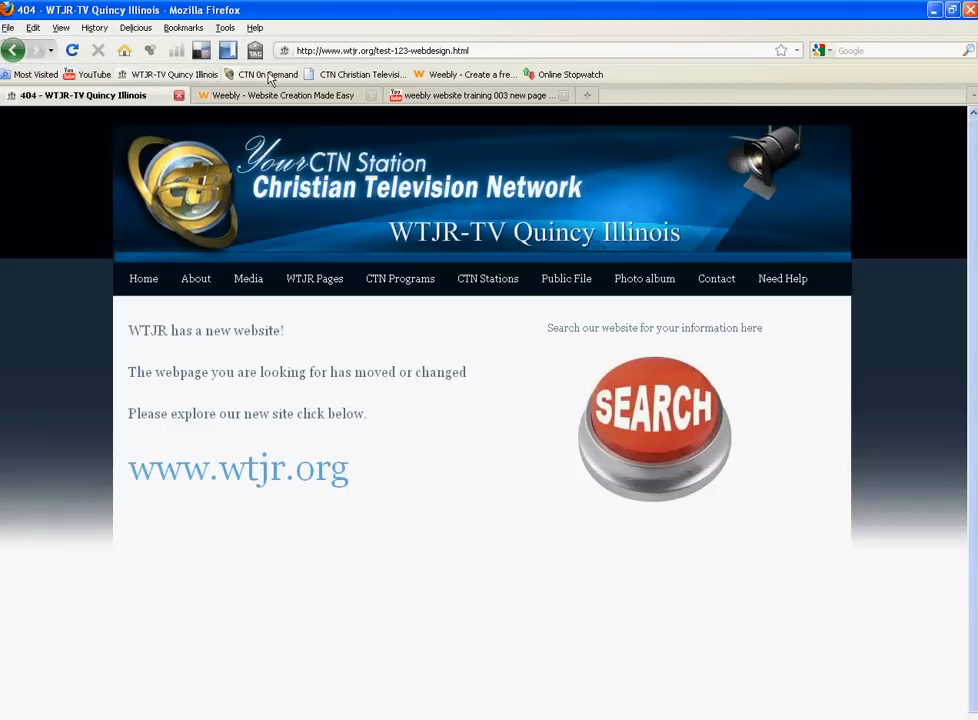
Step: Reload the live site, return to its Home page and open the test1234 page under WTJR Pages
{"action": "left_click", "coordinate": [72, 50]}
{"action": "left_click", "coordinate": [143, 283]}
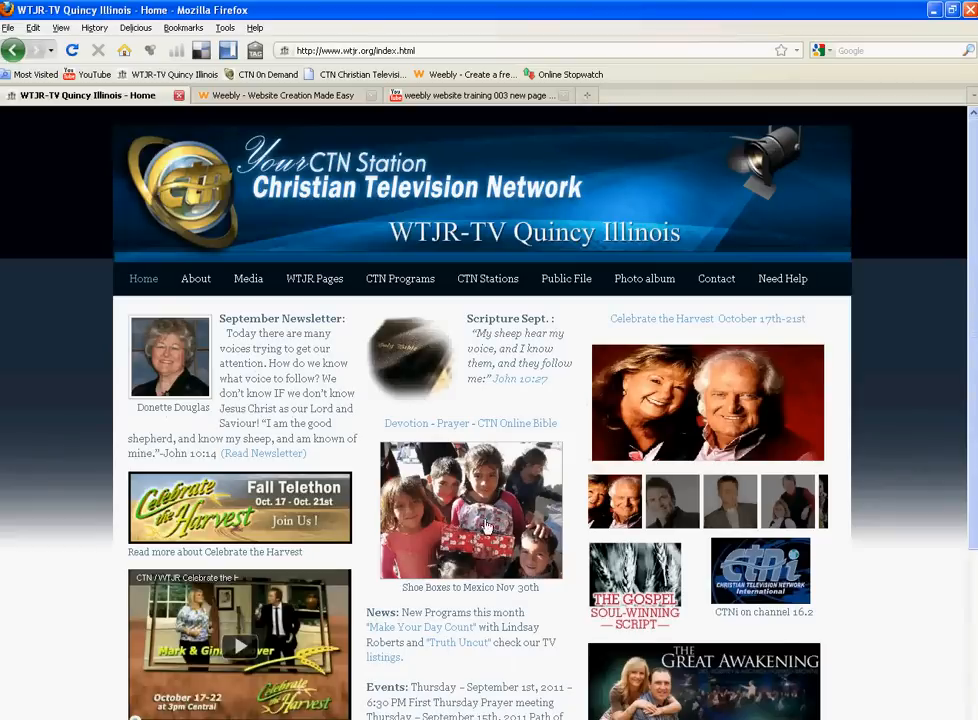
{"action": "mouse_move", "coordinate": [316, 281]}
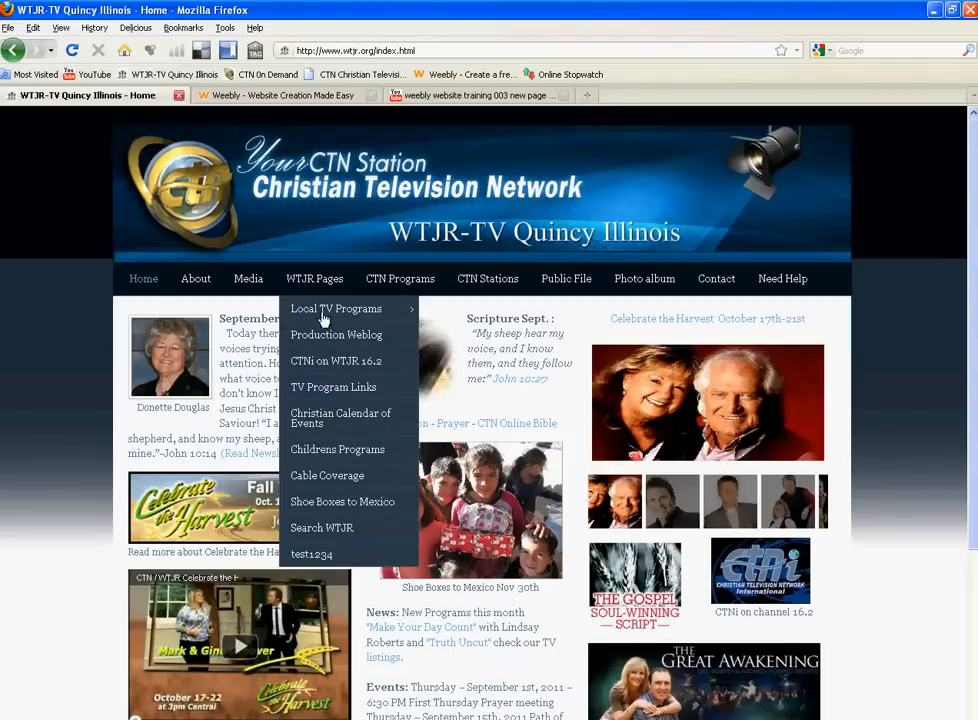
{"action": "left_click", "coordinate": [313, 556]}
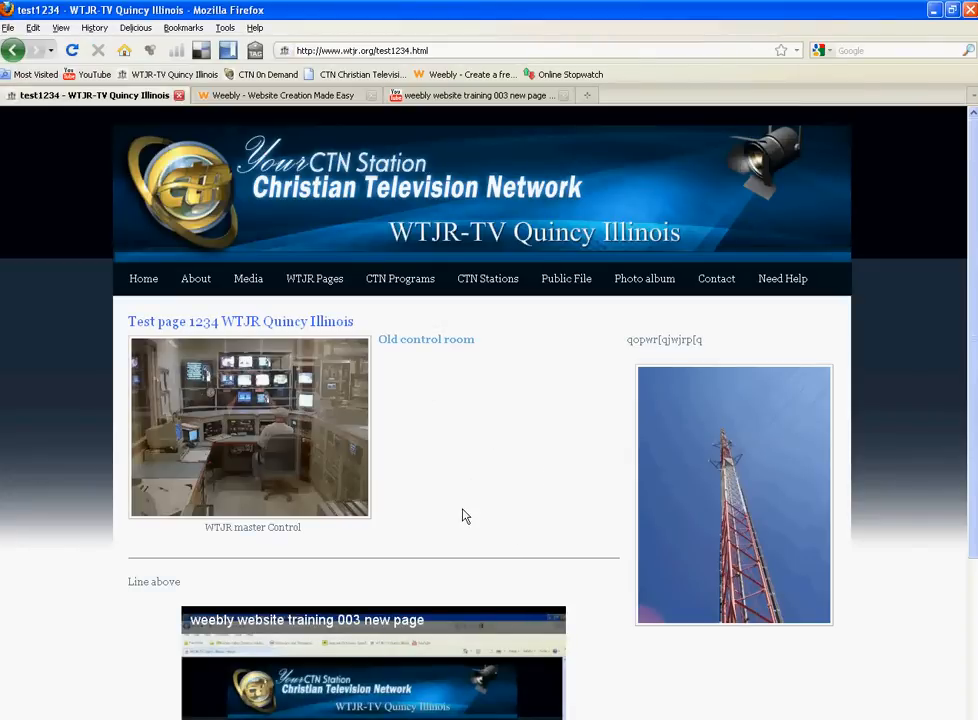
Step: Review the published test1234 page down to the embedded training video, and briefly play and pause the video
{"action": "scroll", "coordinate": [450, 451], "scroll_direction": "down", "scroll_amount": 2}
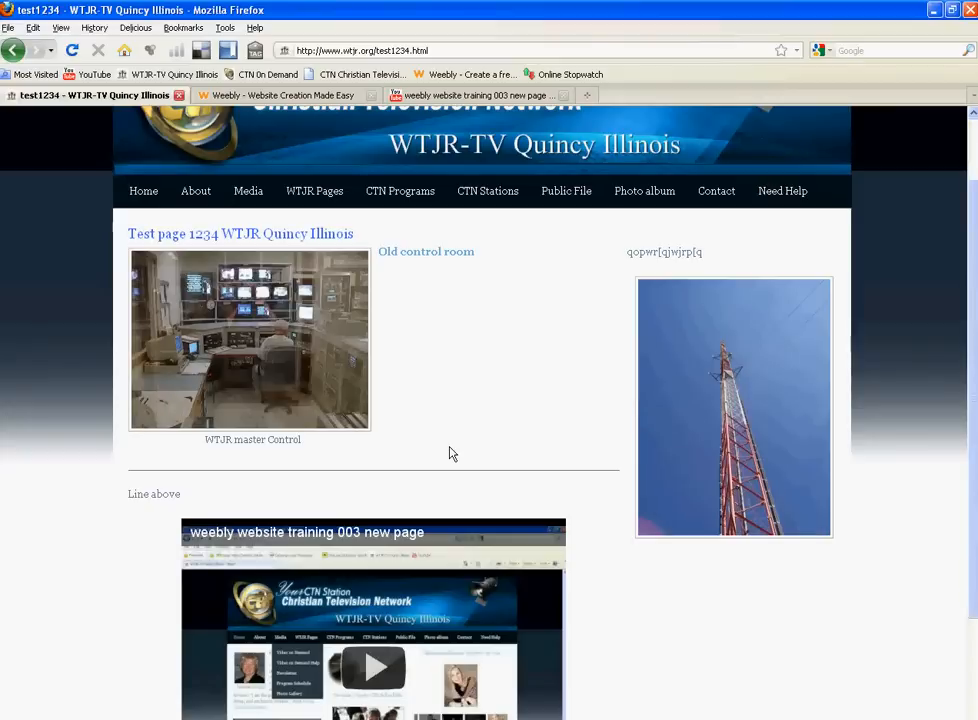
{"action": "scroll", "coordinate": [450, 455], "scroll_direction": "down", "scroll_amount": 2}
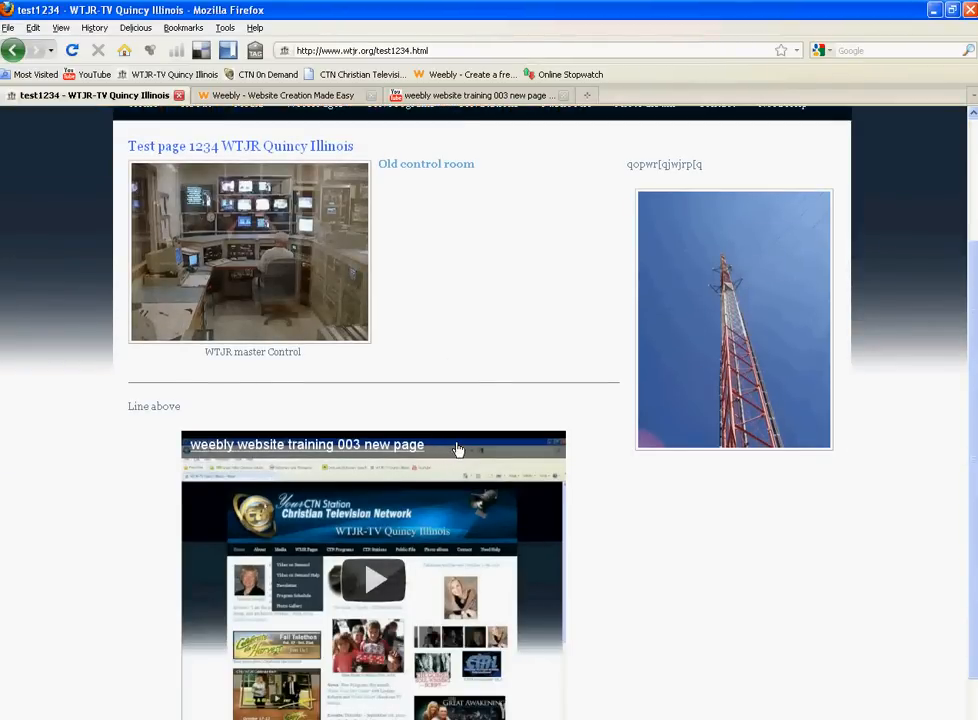
{"action": "scroll", "coordinate": [458, 450], "scroll_direction": "down", "scroll_amount": 2}
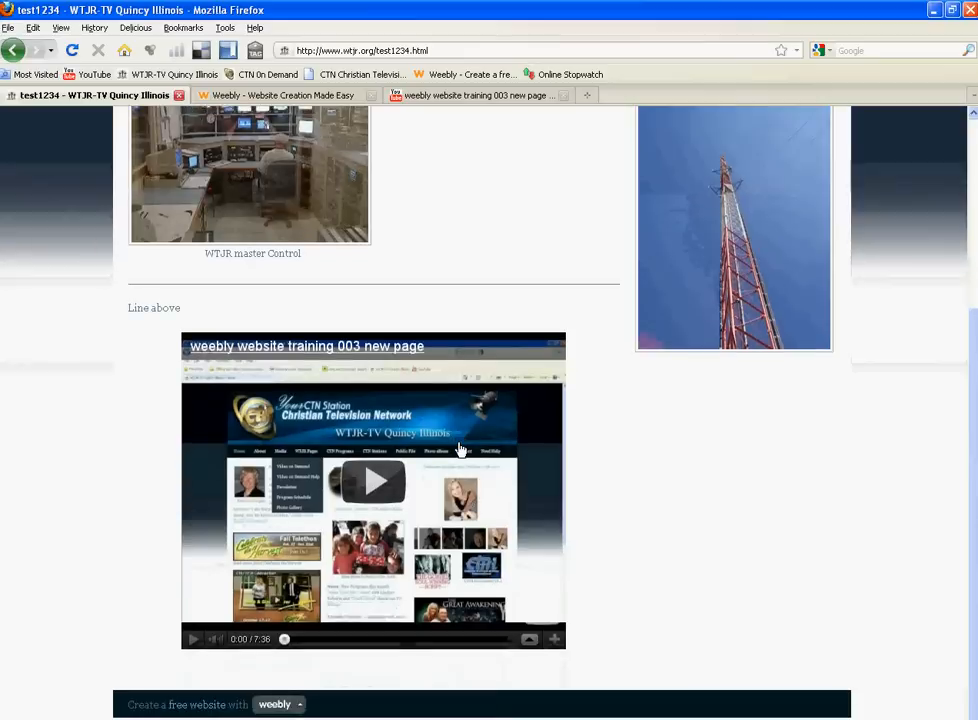
{"action": "left_click", "coordinate": [376, 481]}
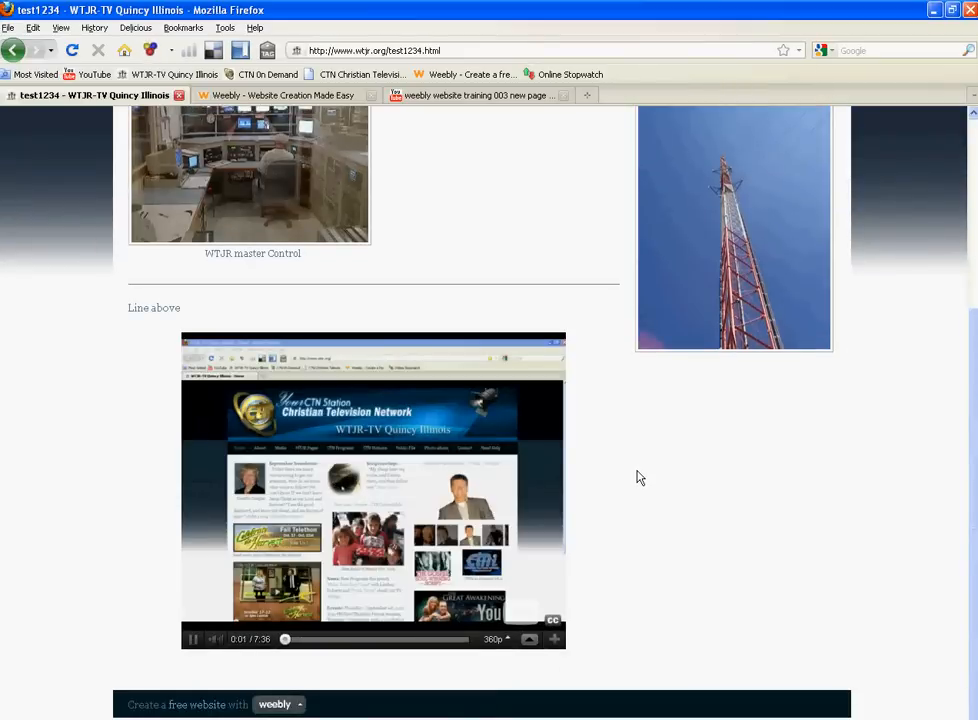
{"action": "left_click", "coordinate": [193, 639]}
{"action": "scroll", "coordinate": [446, 436], "scroll_direction": "up", "scroll_amount": 5}
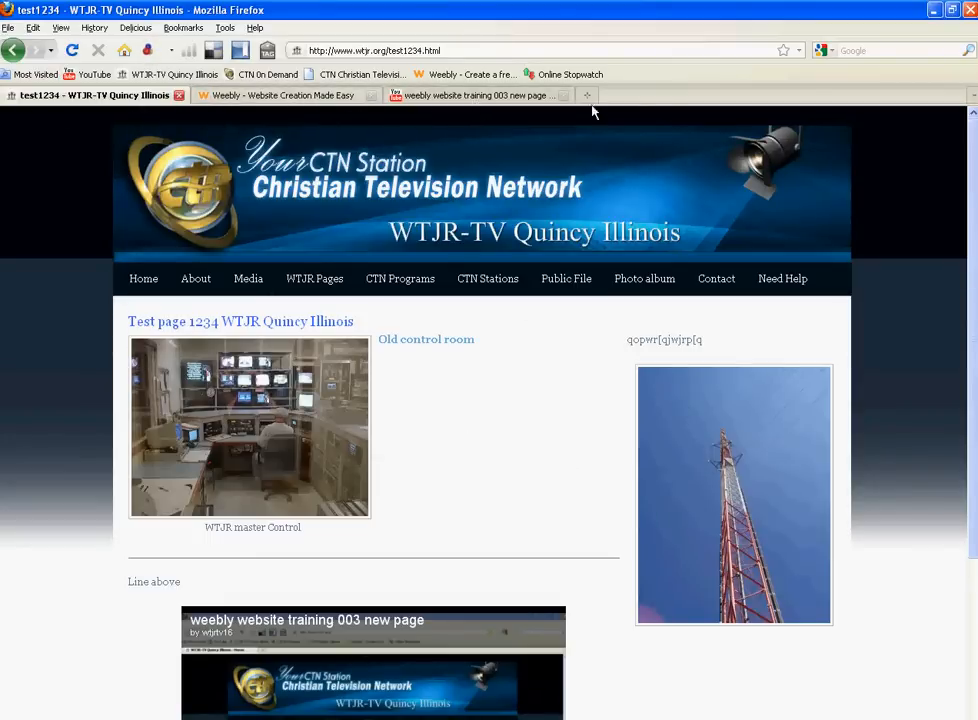
Step: Return to the Weebly editor and add a Custom HTML element below the embedded YouTube video
{"action": "left_click", "coordinate": [270, 95]}
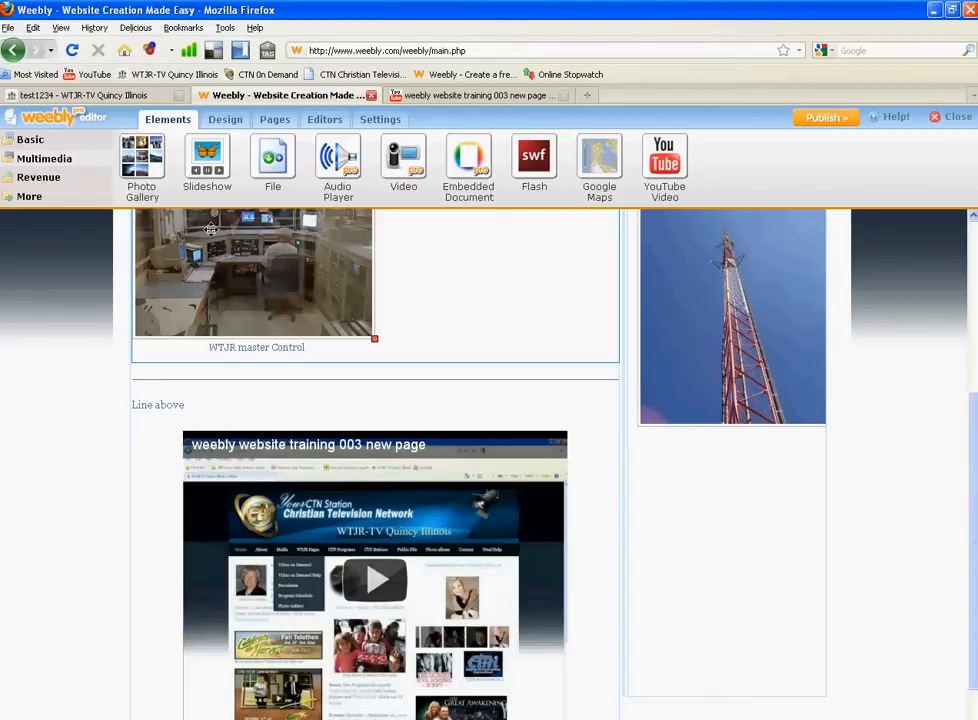
{"action": "scroll", "coordinate": [692, 393], "scroll_direction": "down", "scroll_amount": 1}
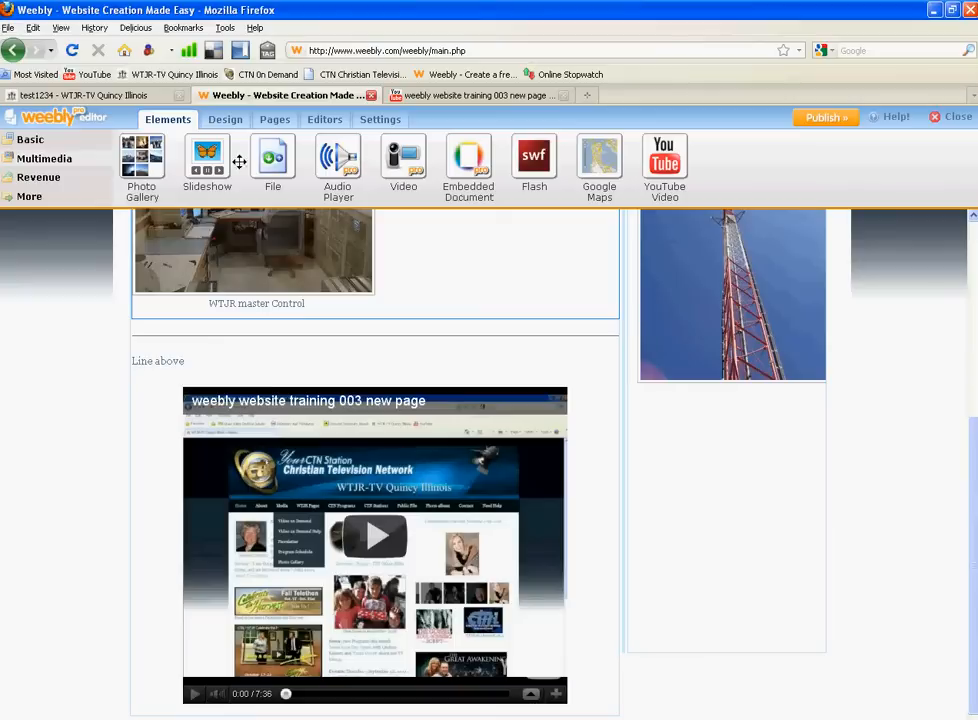
{"action": "left_click", "coordinate": [14, 139]}
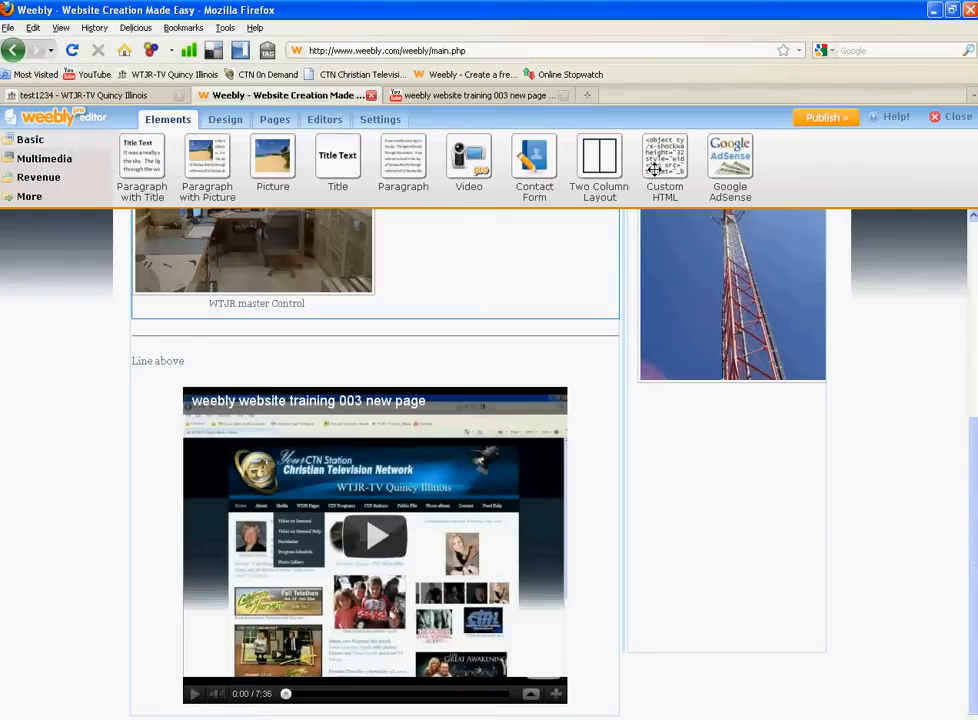
{"action": "left_click_drag", "start_coordinate": [660, 162], "coordinate": [531, 661]}
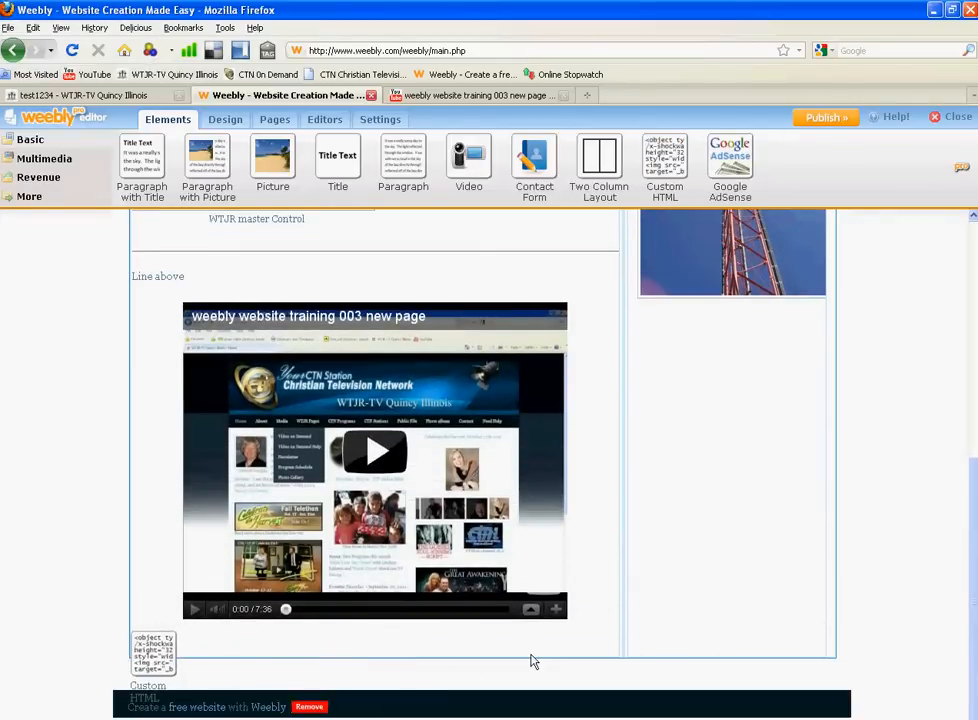
{"action": "scroll", "coordinate": [799, 504], "scroll_direction": "down", "scroll_amount": 3}
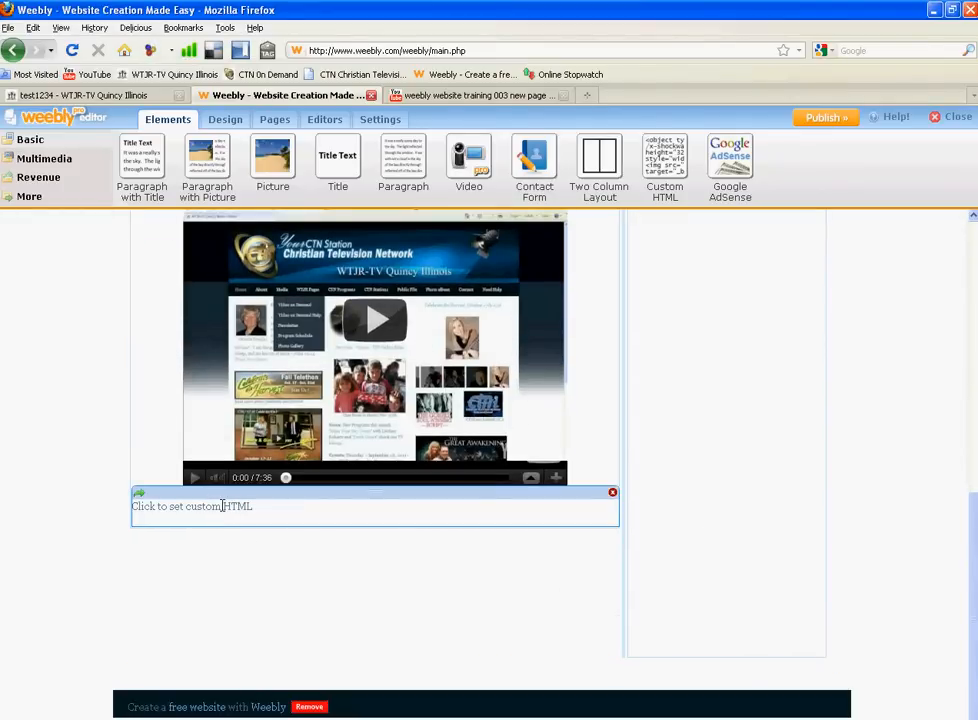
Step: Set the new Custom HTML element's alignment to Center
{"action": "left_click", "coordinate": [258, 527]}
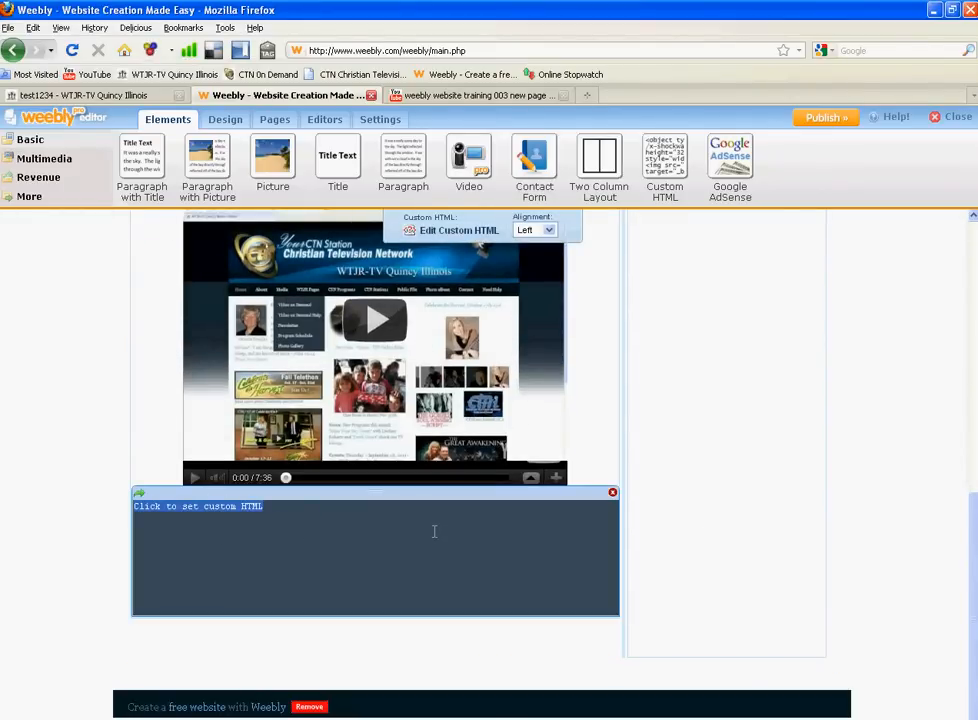
{"action": "left_click", "coordinate": [549, 230]}
{"action": "left_click", "coordinate": [535, 259]}
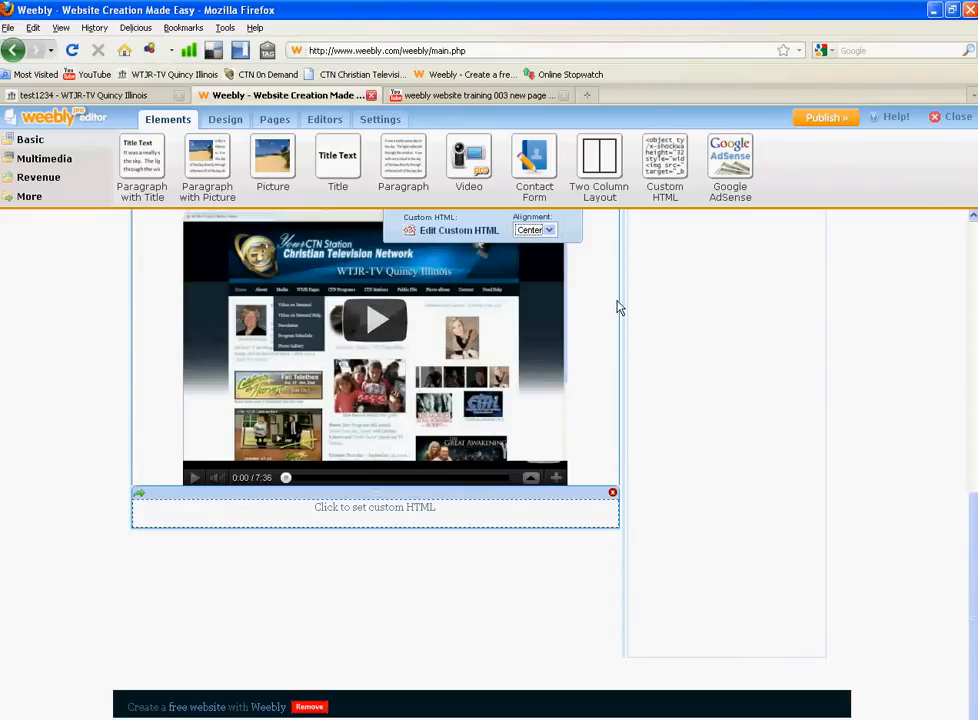
Step: Show the training video's embed code on YouTube, using the old embed code and without suggested videos when the video finishes
{"action": "left_click", "coordinate": [525, 95]}
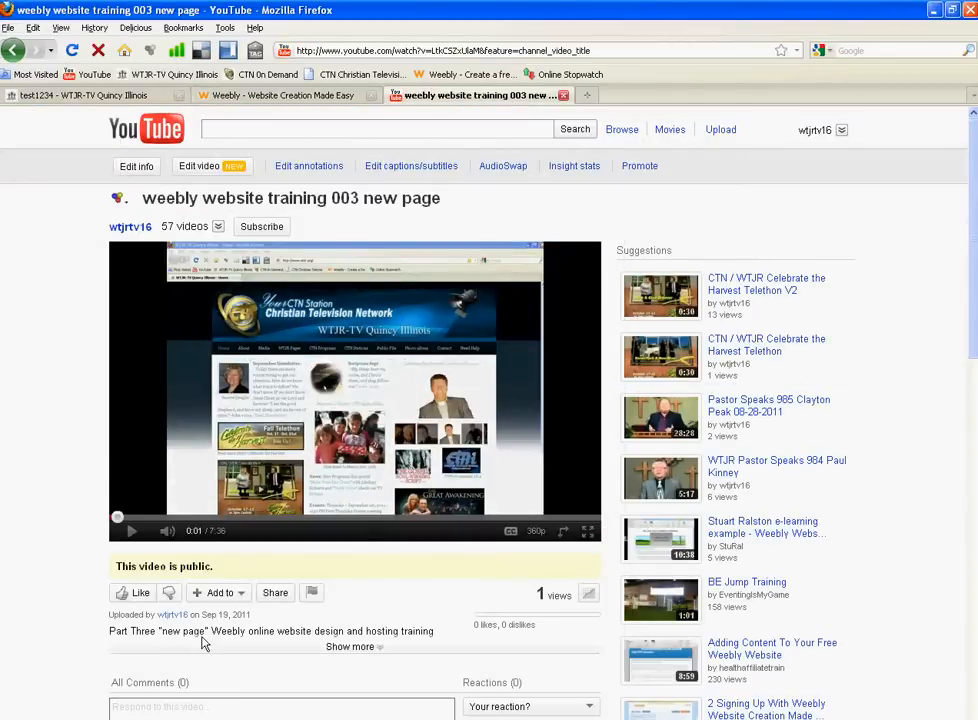
{"action": "left_click", "coordinate": [276, 593]}
{"action": "scroll", "coordinate": [349, 642], "scroll_direction": "down", "scroll_amount": 3}
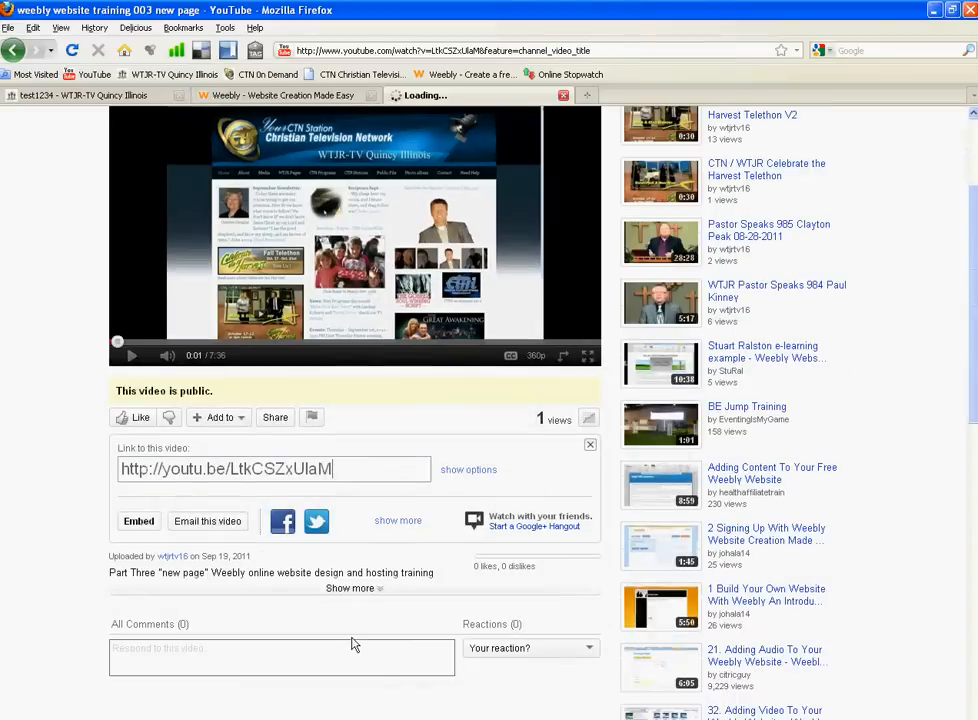
{"action": "left_click", "coordinate": [138, 522]}
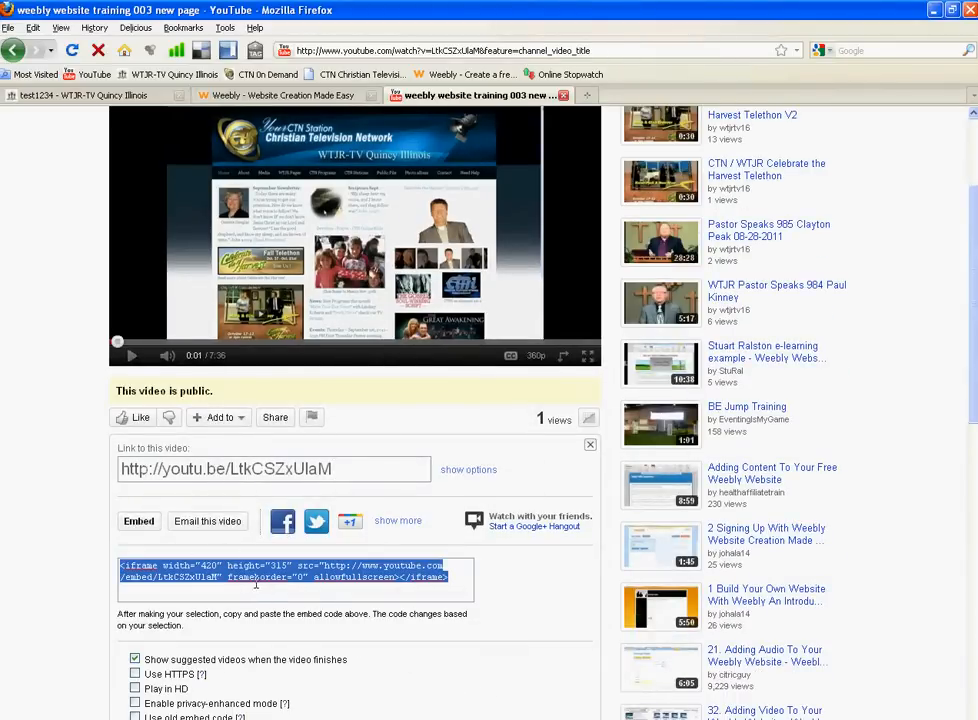
{"action": "scroll", "coordinate": [256, 585], "scroll_direction": "down", "scroll_amount": 3}
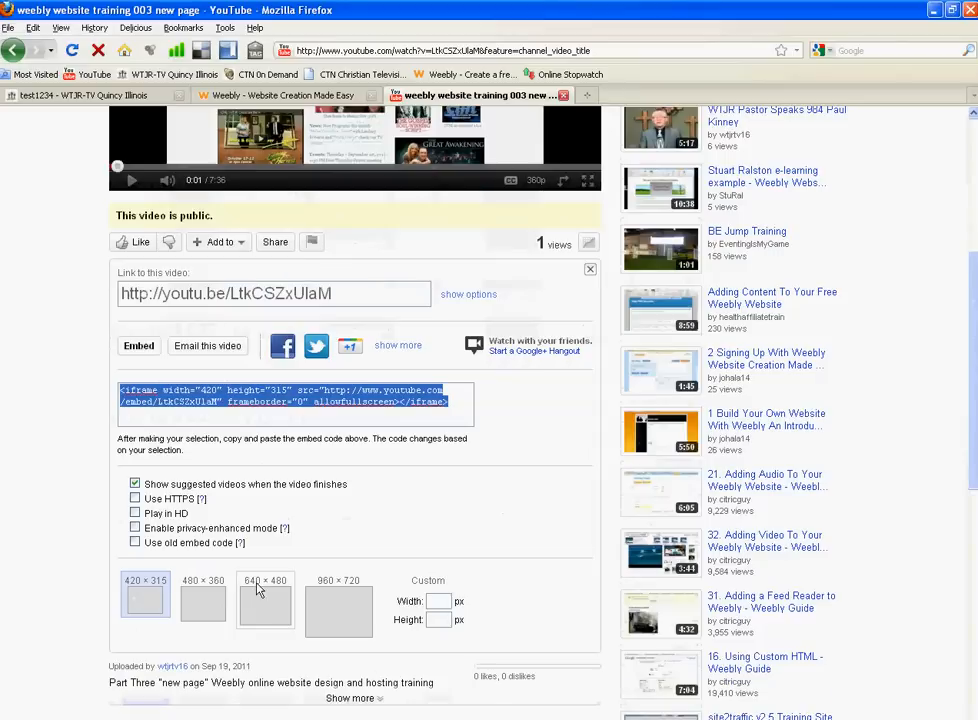
{"action": "left_click", "coordinate": [135, 543]}
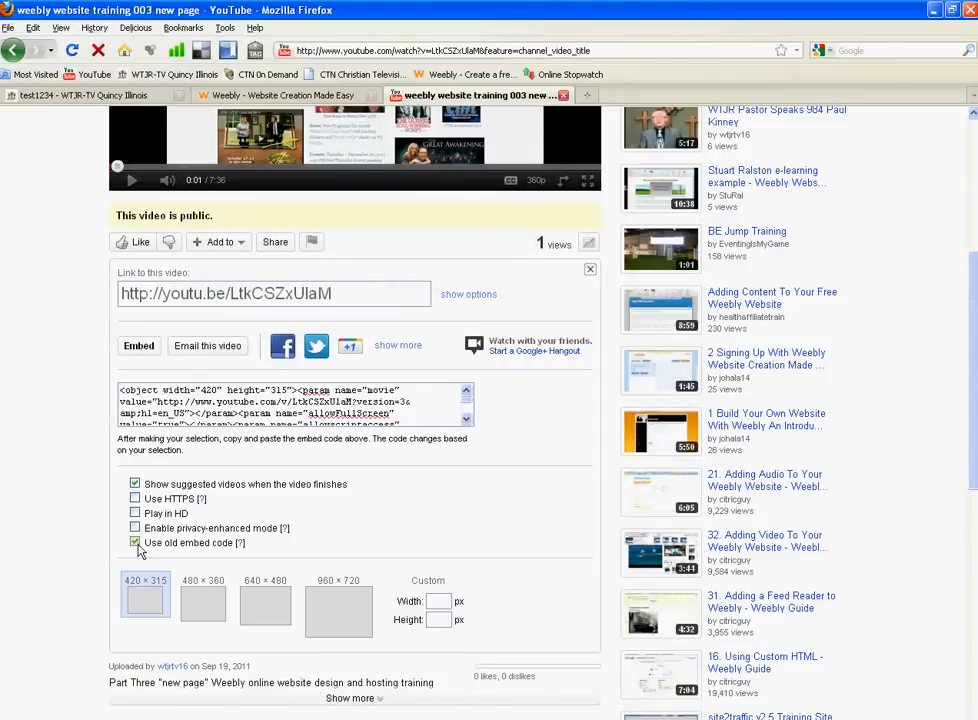
{"action": "left_click", "coordinate": [135, 484]}
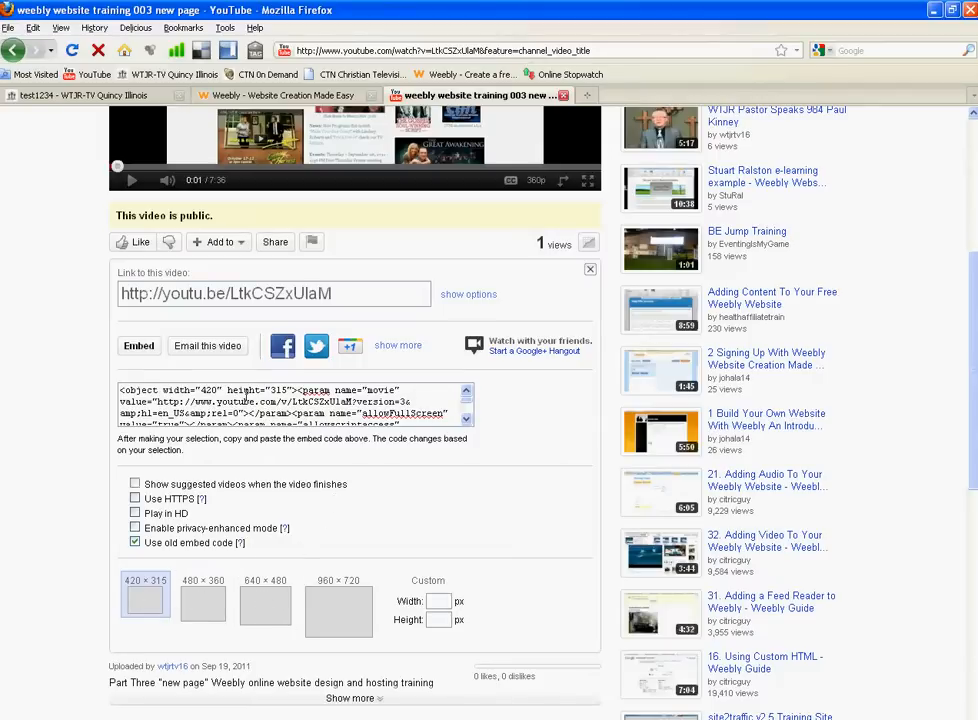
Step: Copy the whole YouTube embed code and return to the Weebly editor
{"action": "left_click", "coordinate": [254, 400]}
{"action": "right_click", "coordinate": [258, 400]}
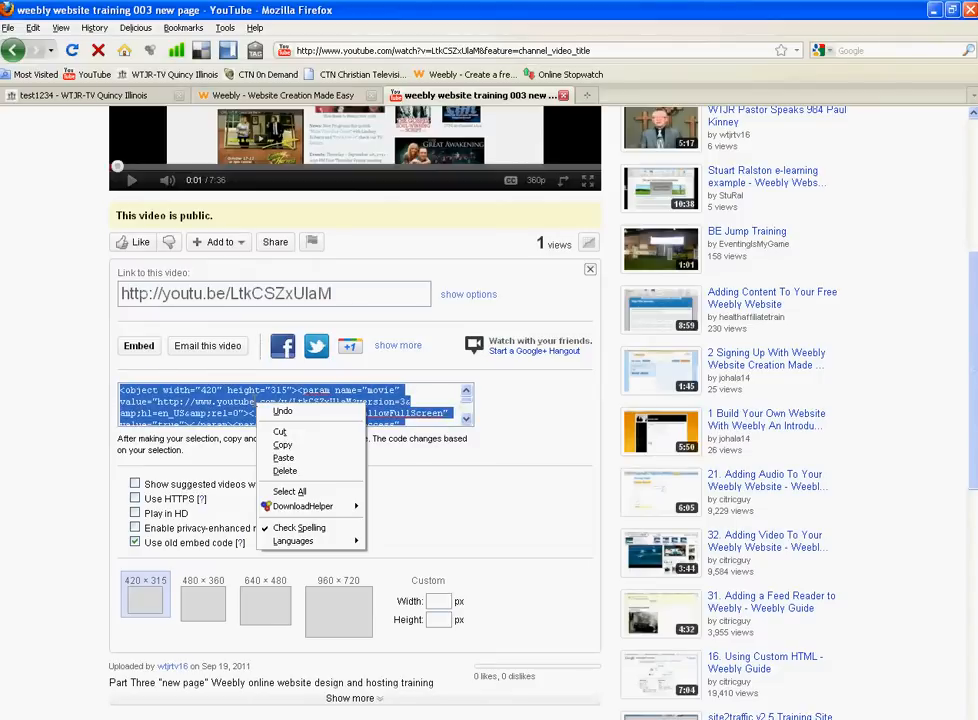
{"action": "left_click", "coordinate": [280, 443]}
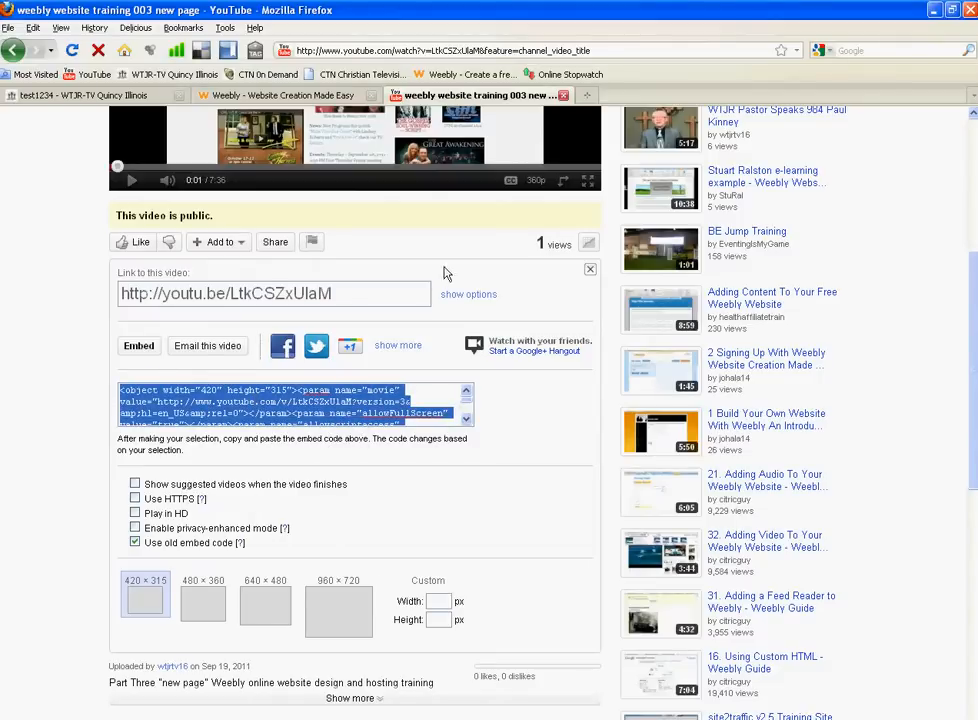
{"action": "left_click", "coordinate": [283, 96]}
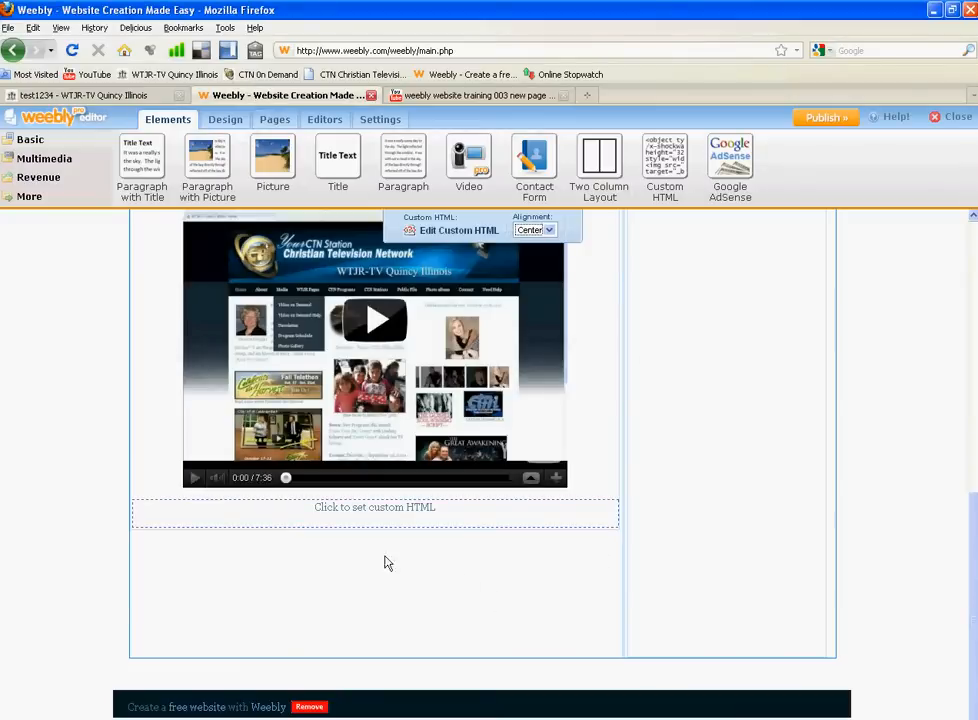
Step: Replace the placeholder text in the Custom HTML element with the copied YouTube embed code
{"action": "right_click", "coordinate": [352, 507]}
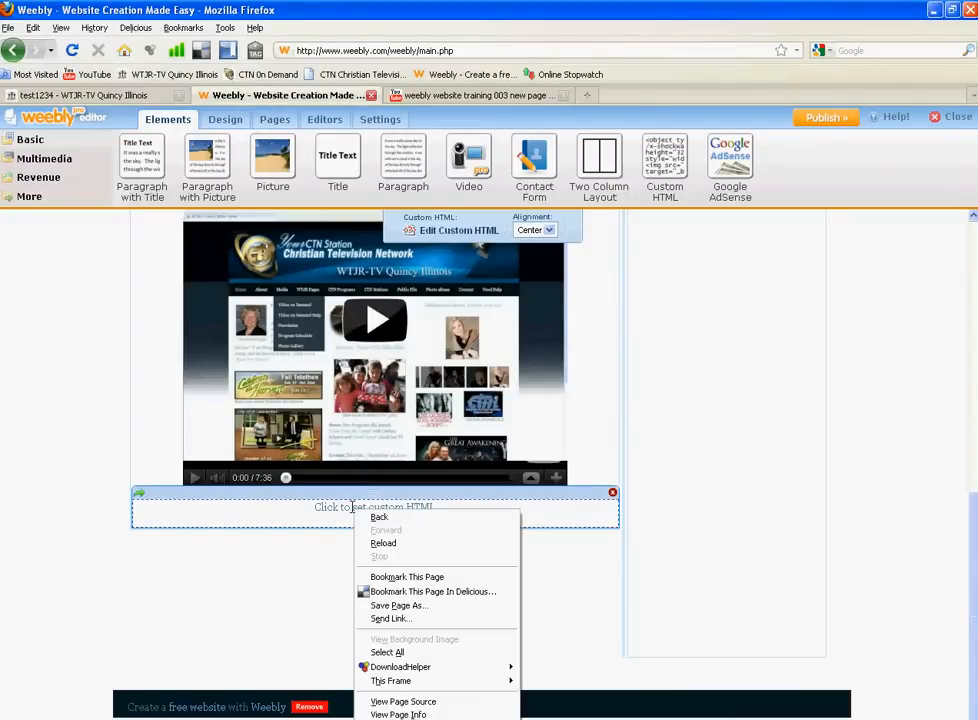
{"action": "left_click", "coordinate": [240, 529]}
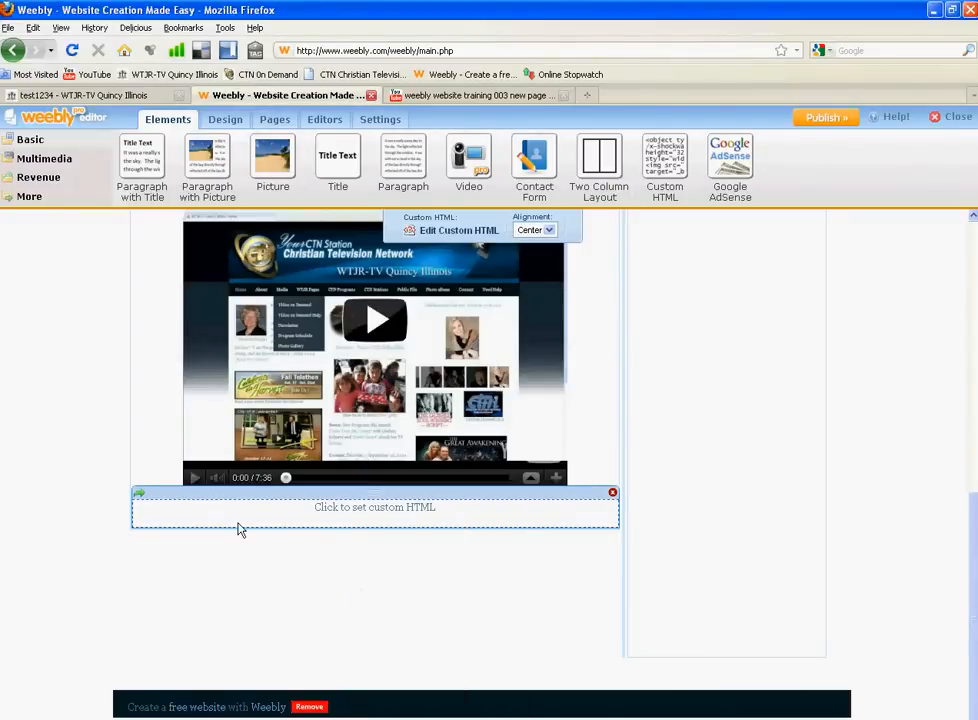
{"action": "double_click", "coordinate": [361, 508]}
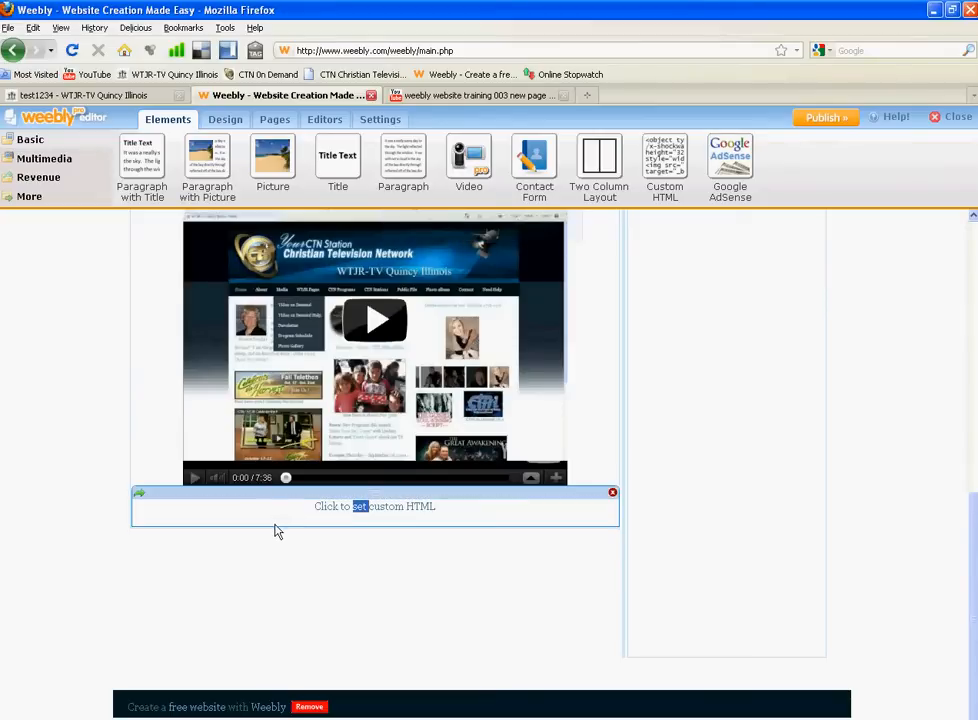
{"action": "left_click", "coordinate": [395, 525]}
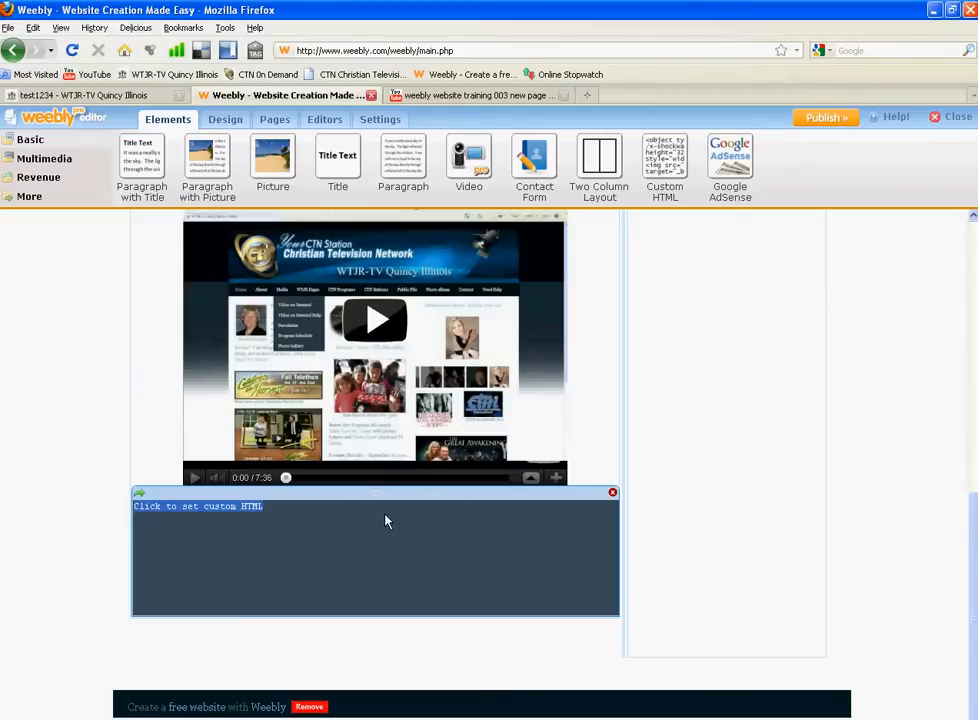
{"action": "right_click", "coordinate": [216, 508]}
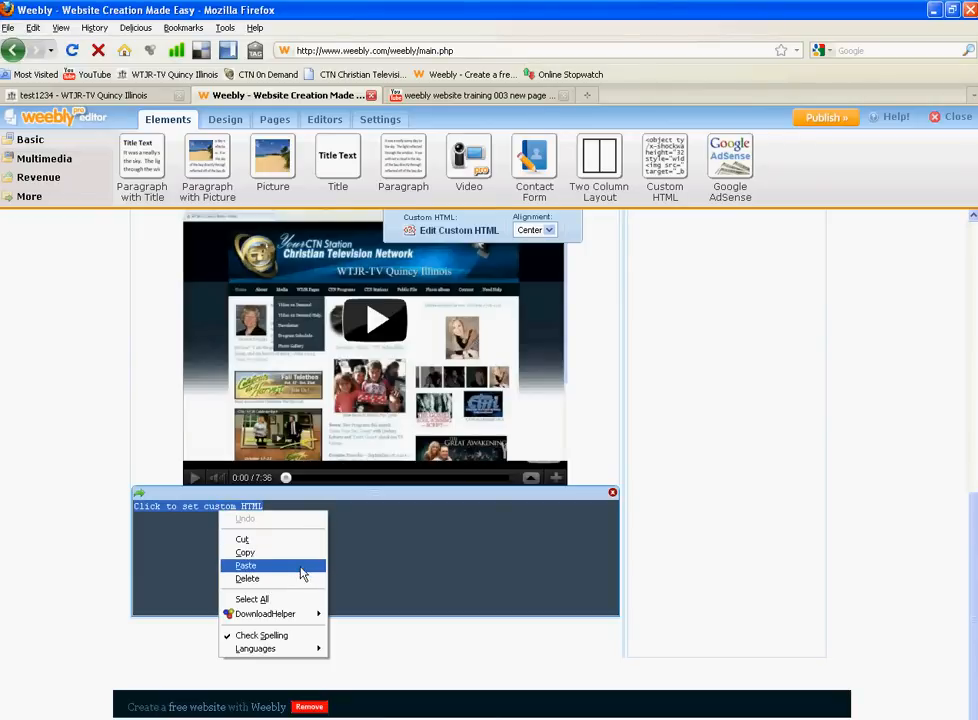